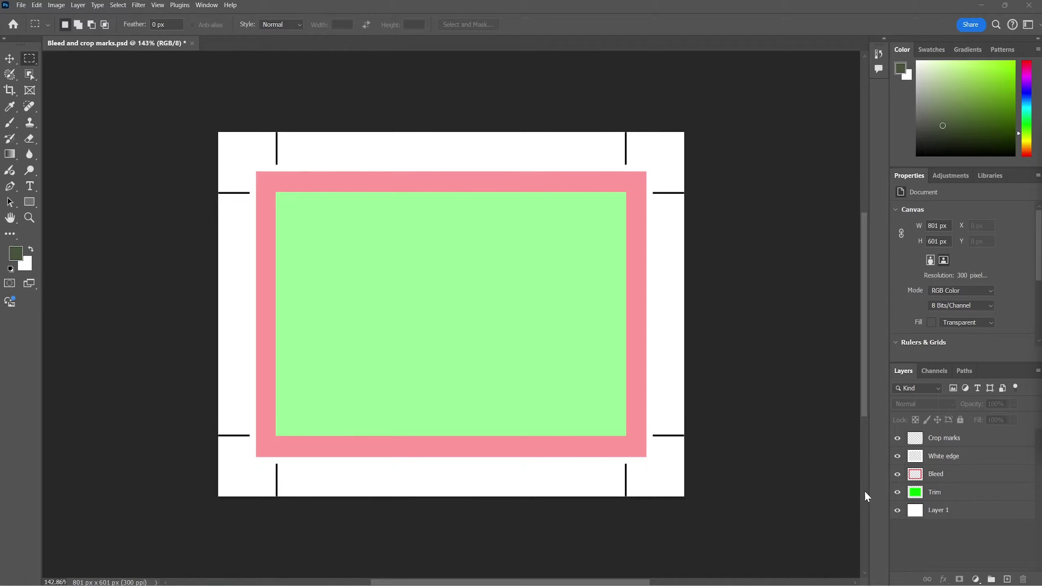
Step: Toggle the green Trim and pink Bleed layers off and on to compare the design
left_click(897, 492)
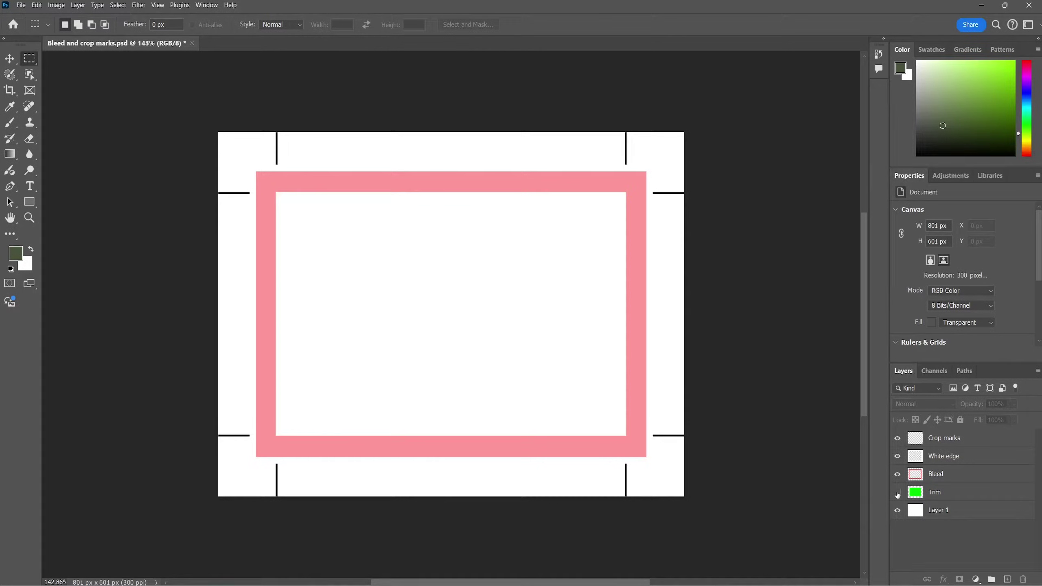
left_click(897, 492)
left_click(897, 492)
left_click(897, 492)
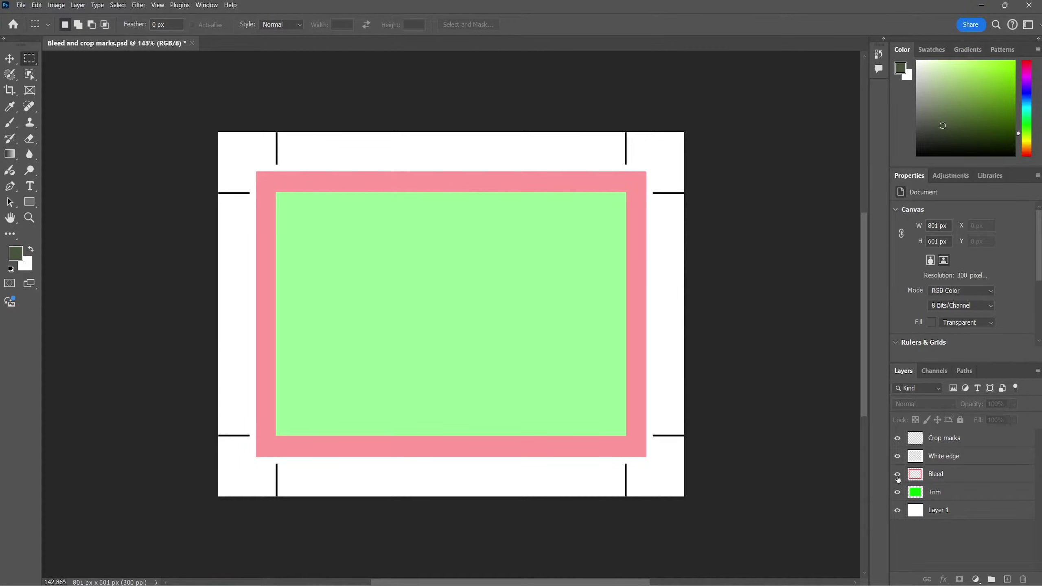
left_click(897, 475)
left_click(897, 475)
left_click(897, 475)
left_click(897, 475)
Step: Toggle the Crop marks layer on and off, leaving it hidden
left_click(897, 438)
left_click(897, 439)
left_click(897, 438)
left_click(897, 438)
left_click(897, 438)
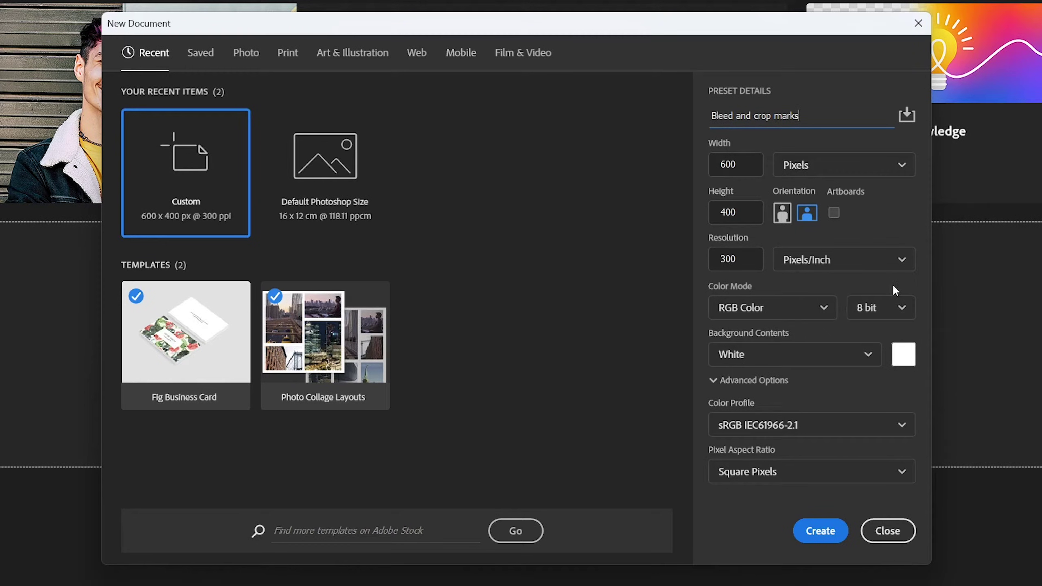
Step: Keep 300 ppi and create the 600 × 400 px 'Bleed and crop marks' document
left_click_drag(750, 263, 707, 259)
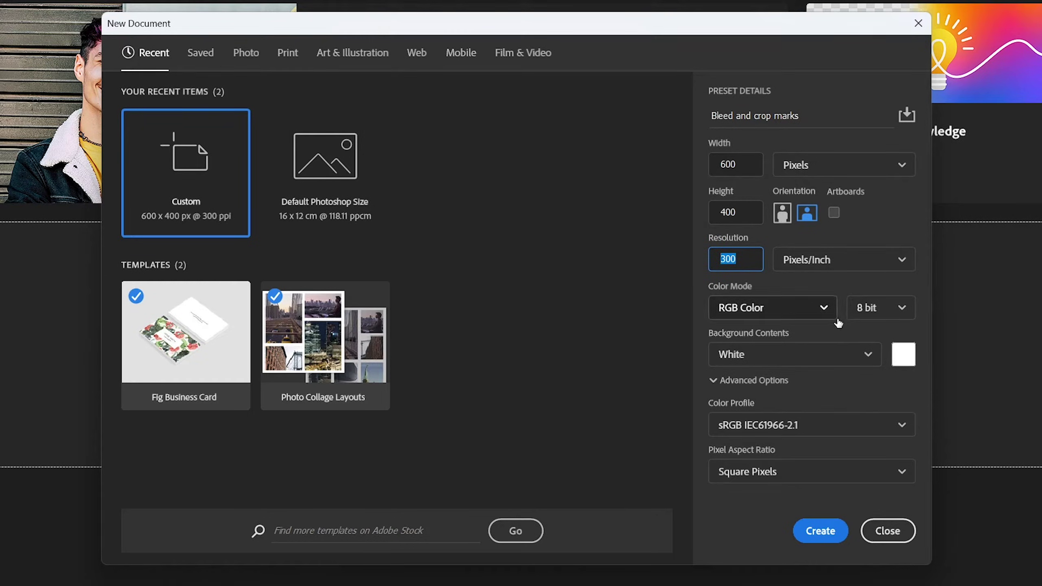
key("Return")
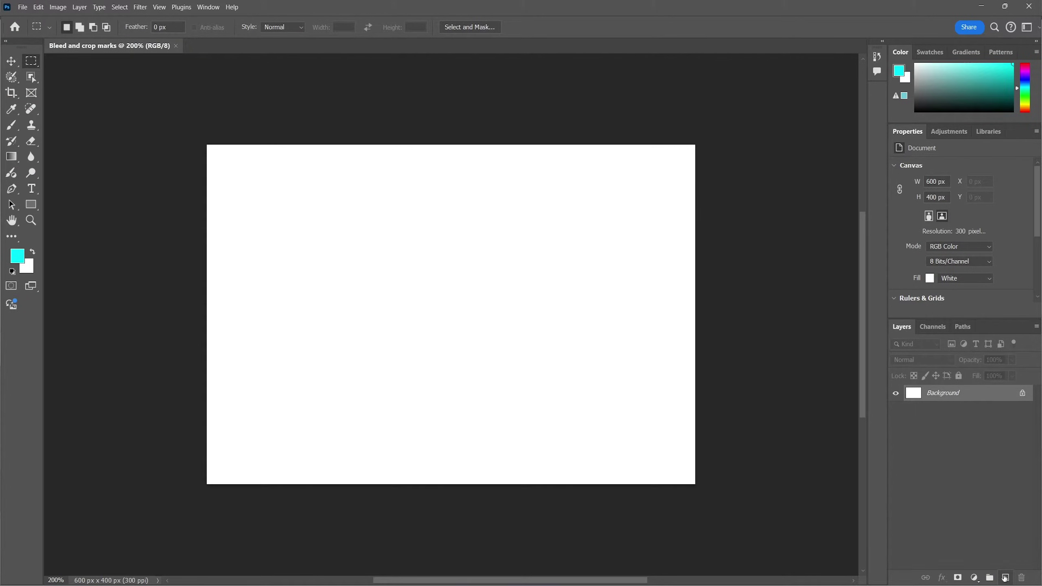
Step: Add a new layer named Trim
left_click(1005, 578)
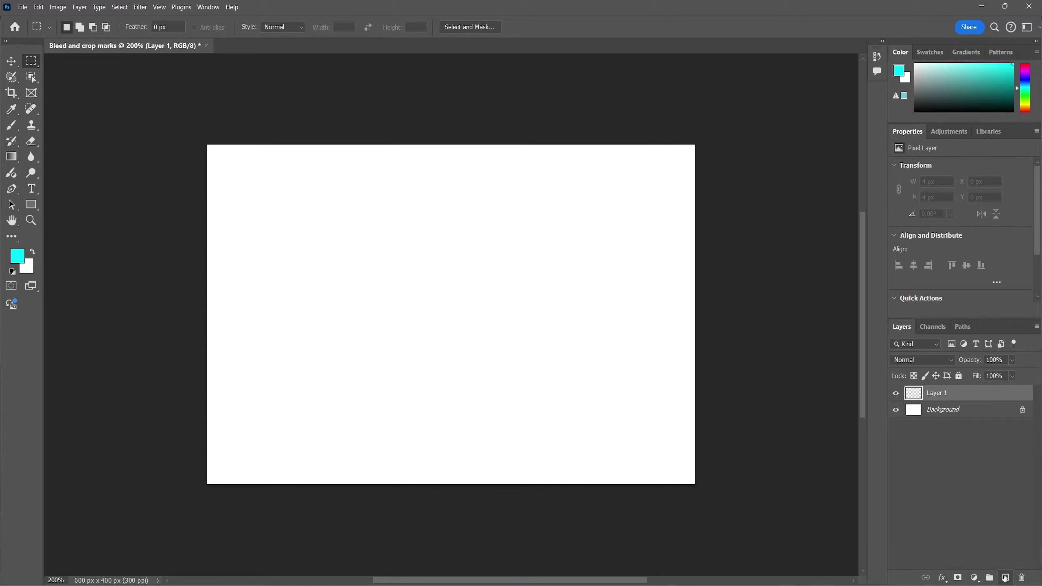
double_click(937, 393)
type("Trim")
key("Return")
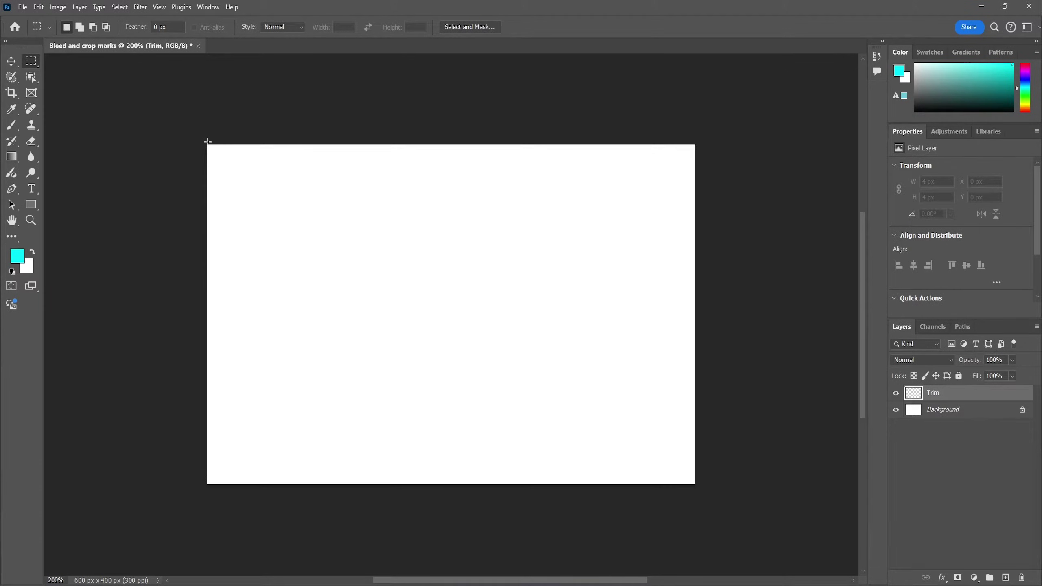
Step: Stroke the whole canvas with a 1 px green inside line, then deselect
left_click_drag(203, 137, 711, 495)
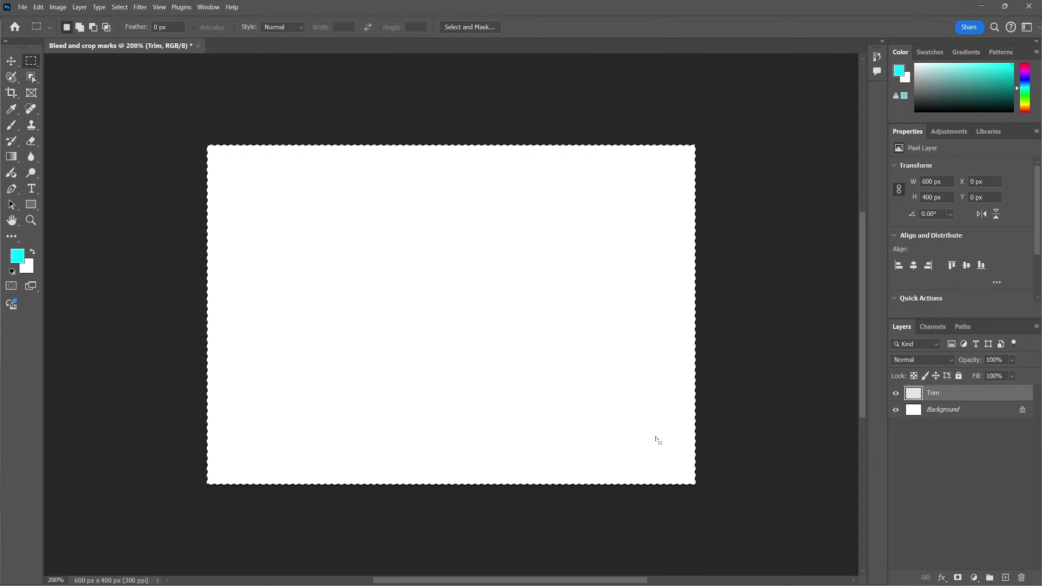
right_click(657, 439)
left_click(677, 332)
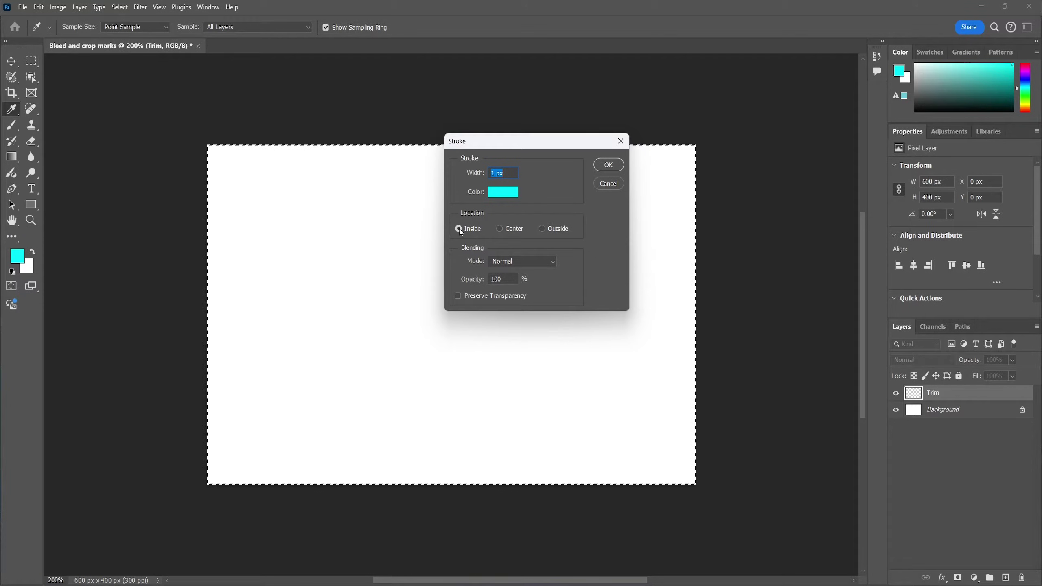
left_click(503, 192)
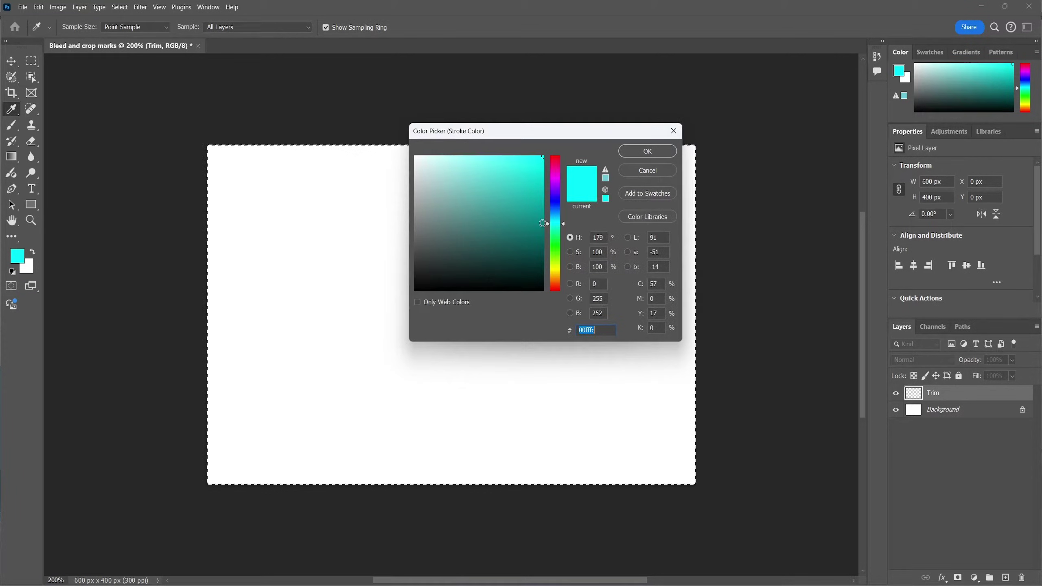
left_click(560, 245)
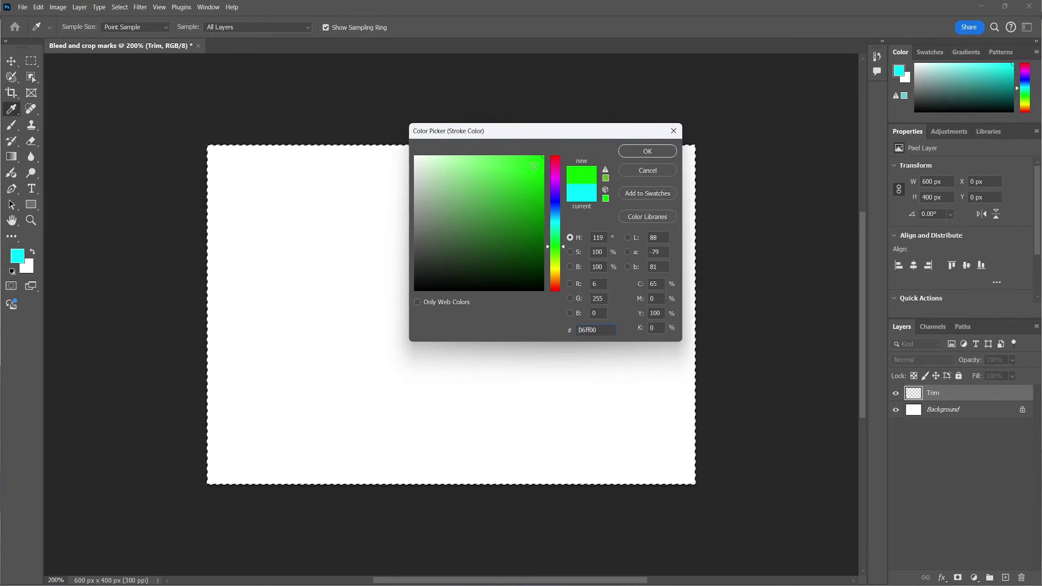
left_click(638, 151)
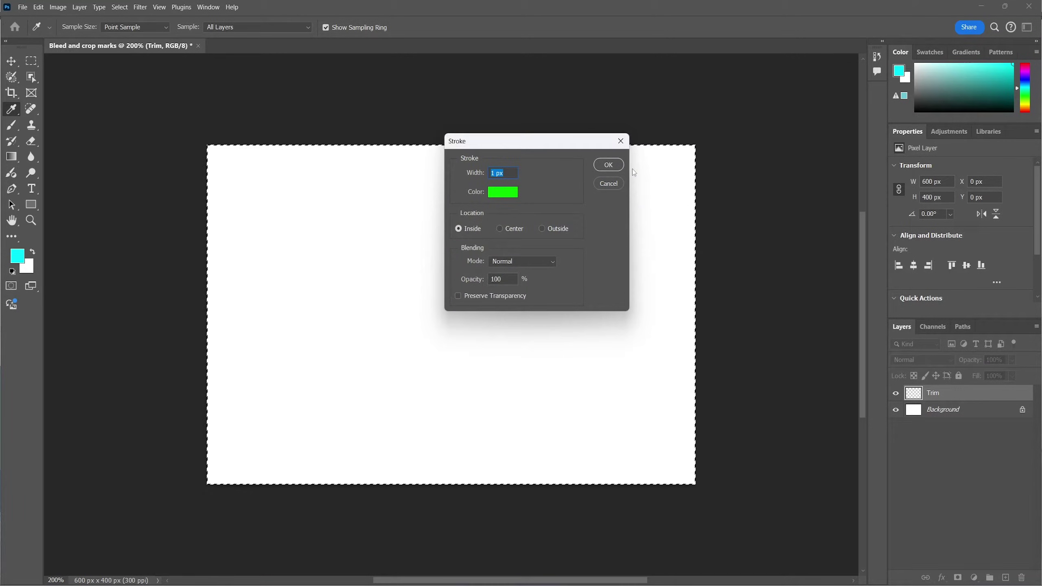
left_click(608, 164)
key("m")
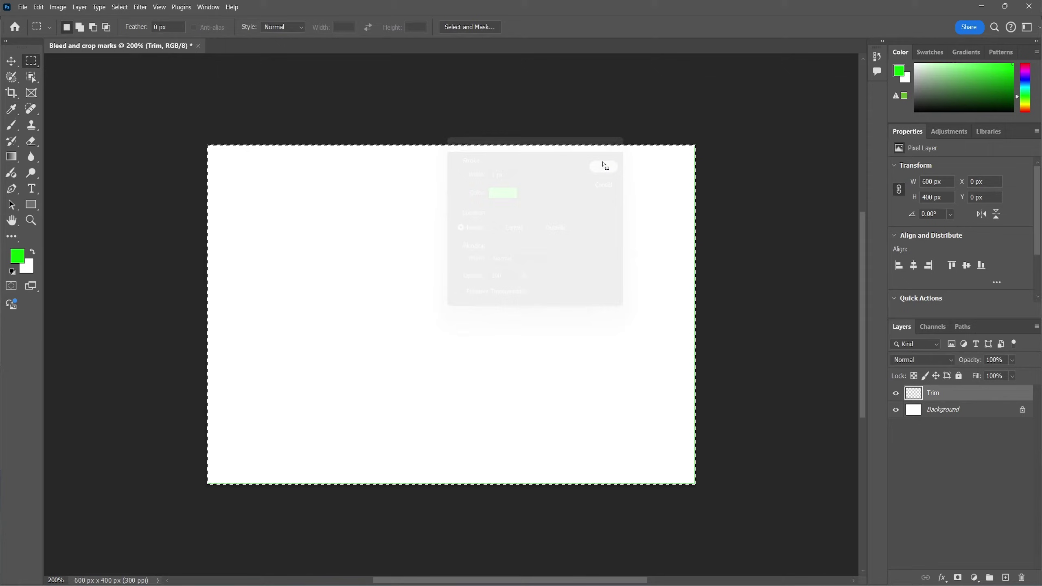
key("ctrl+d")
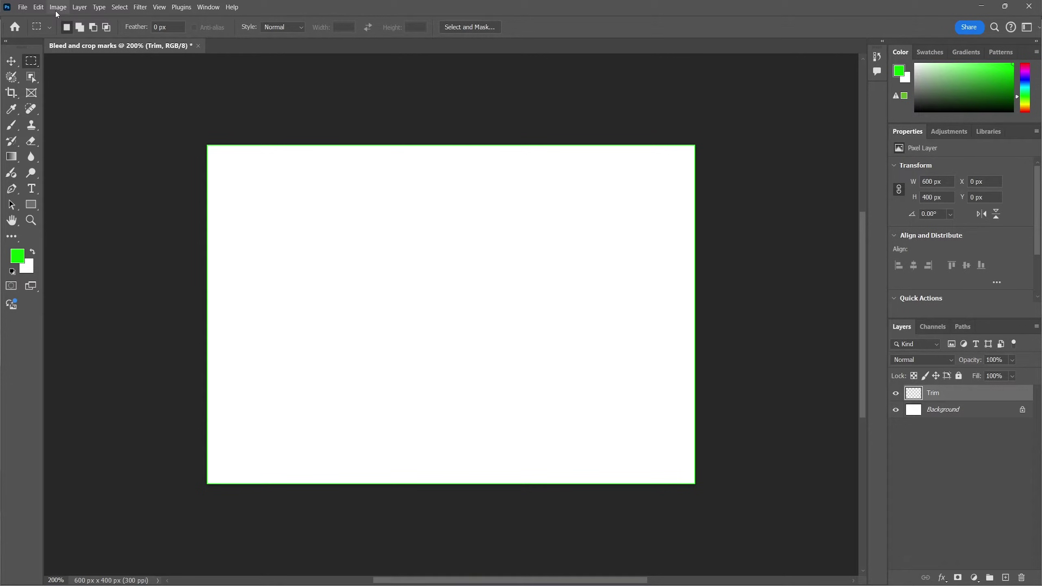
Step: Enlarge the canvas relatively by 0.25 inches in width and height, to 671 × 471 px
left_click(58, 7)
left_click(75, 93)
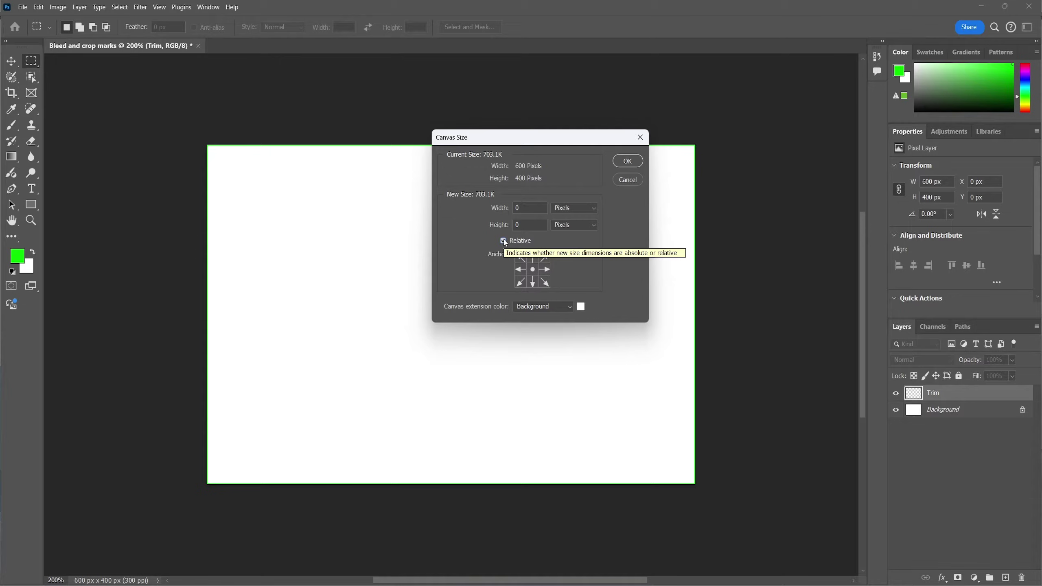
left_click(596, 210)
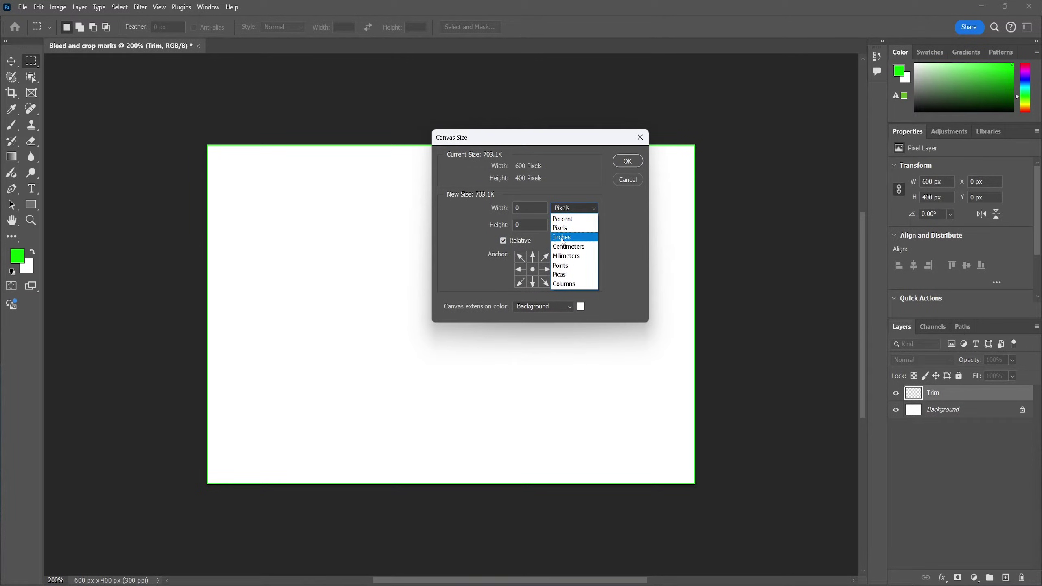
left_click(571, 257)
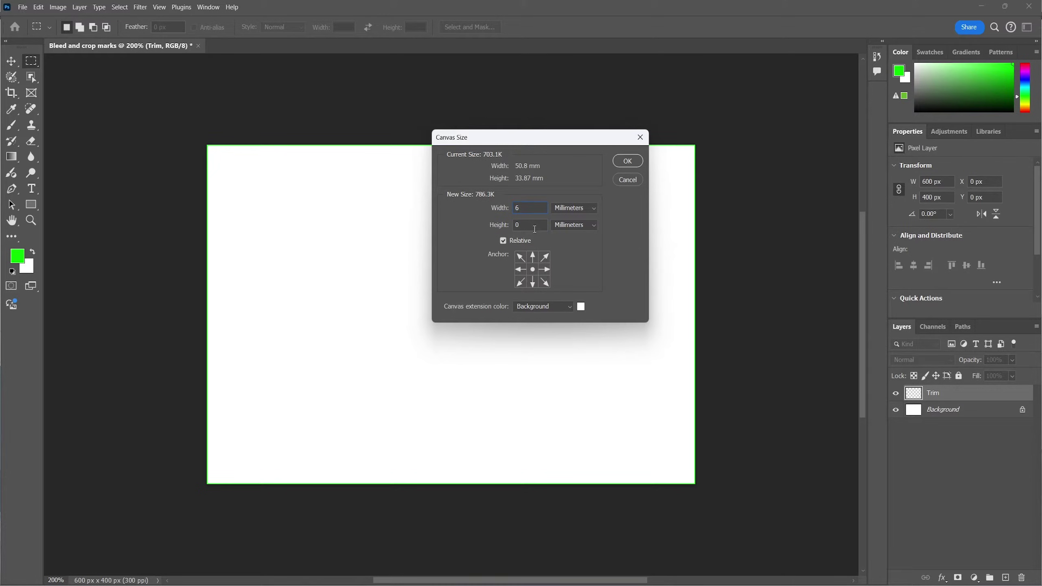
left_click(585, 209)
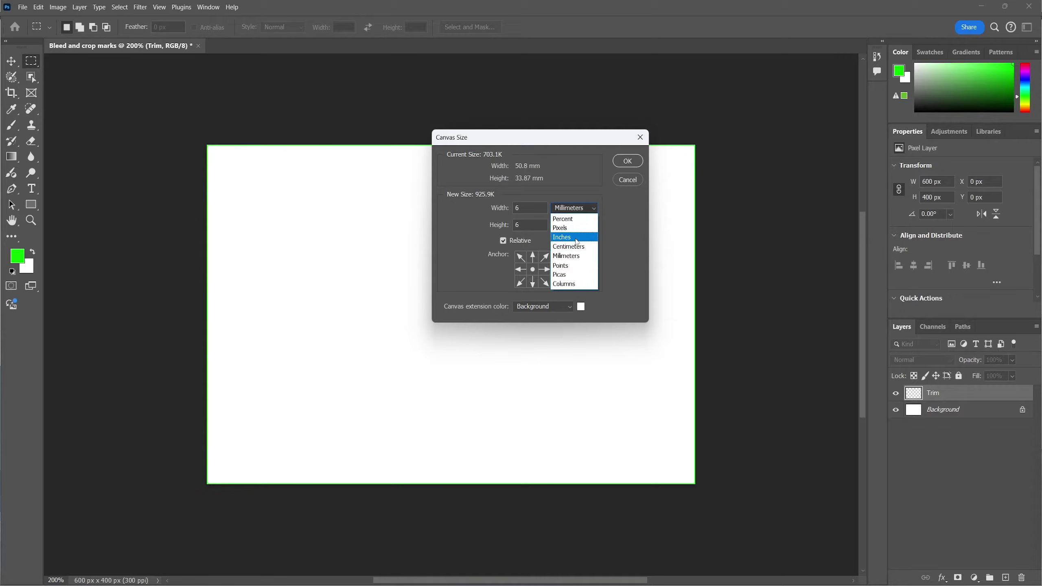
left_click(574, 237)
key("BackSpace")
key("BackSpace")
type("5")
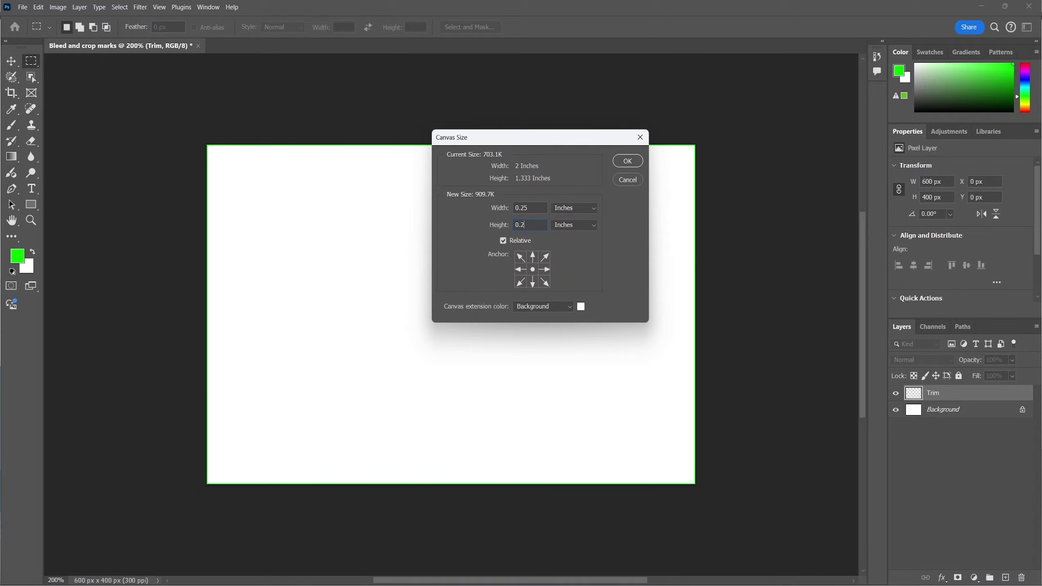
key("Return")
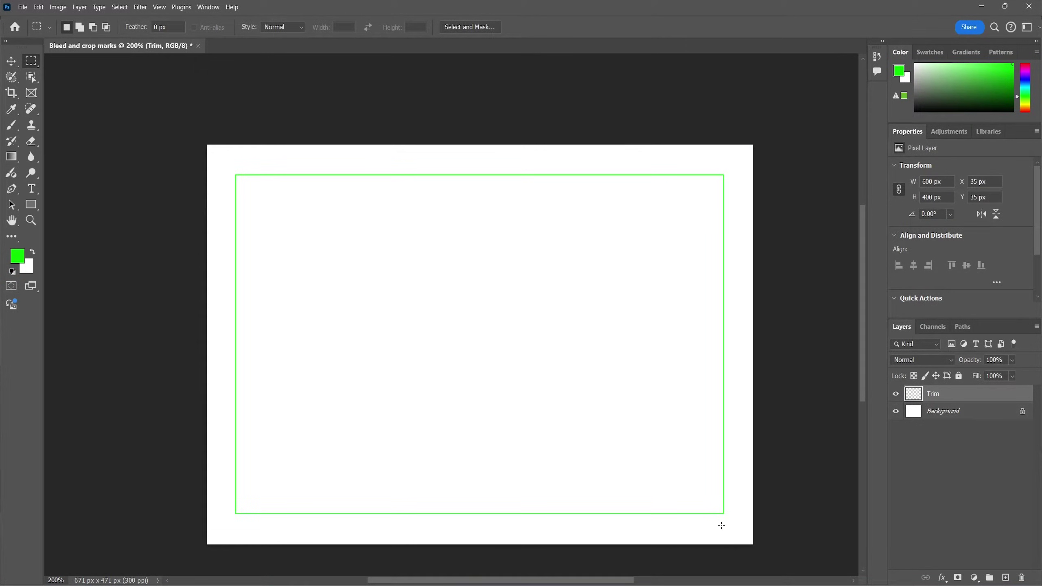
Step: Select the whole enlarged canvas and add a new layer named Bleed above Trim
scroll(394, 405, "down", 2)
scroll(393, 405, "right", 1)
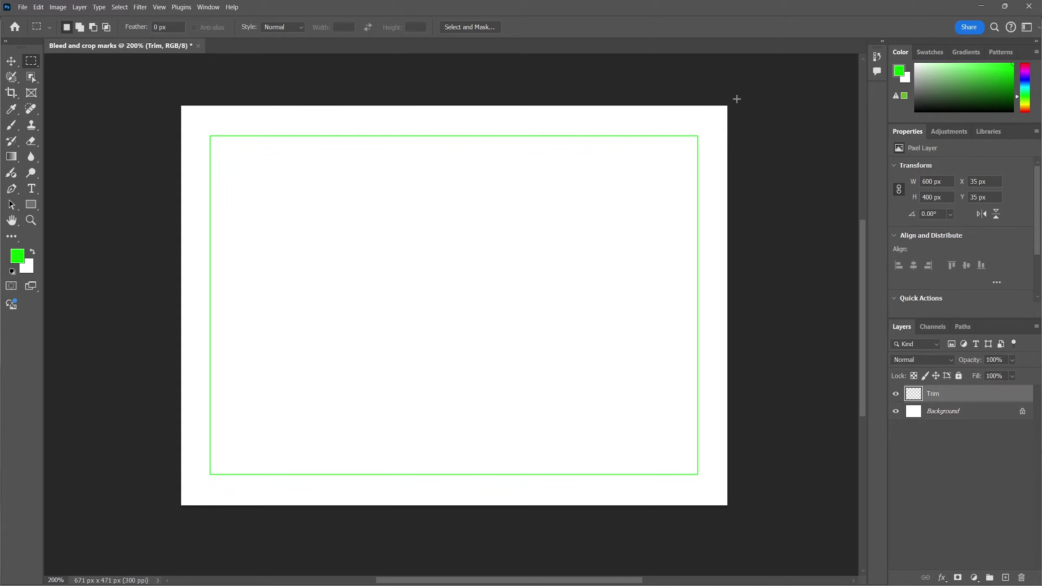
left_click_drag(169, 97, 737, 519)
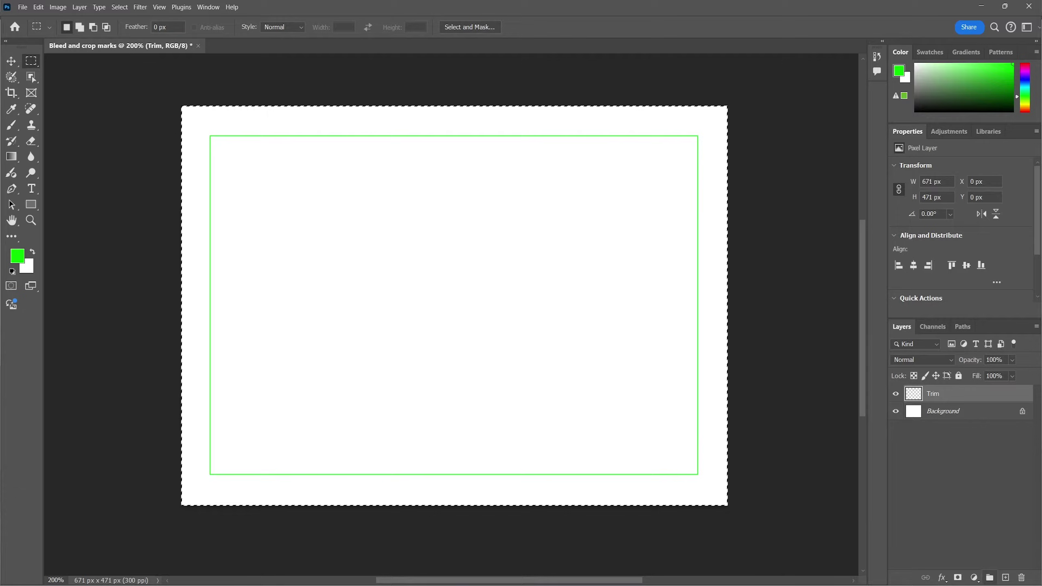
left_click(1005, 577)
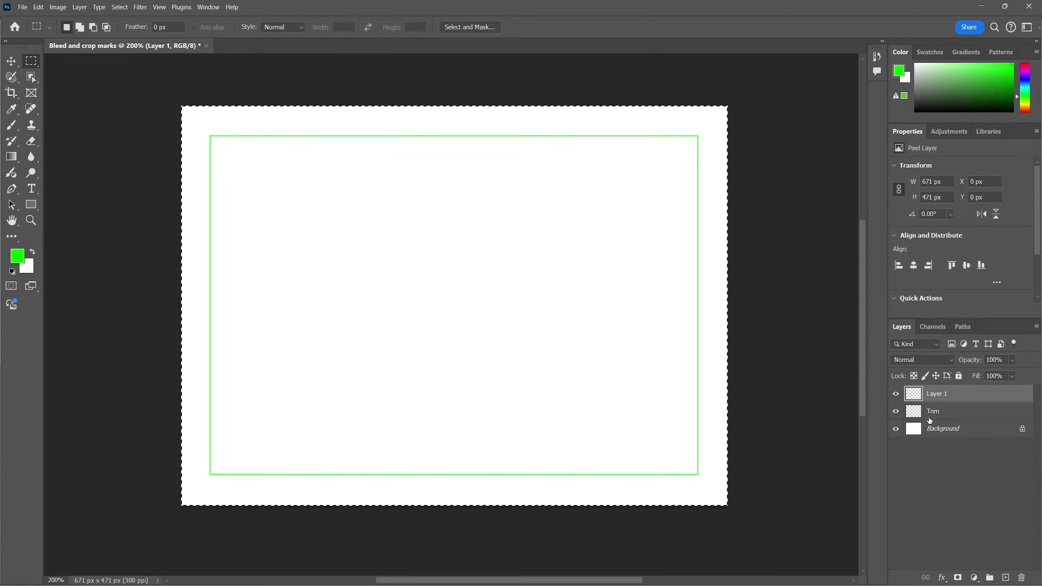
double_click(932, 393)
type("Bleed")
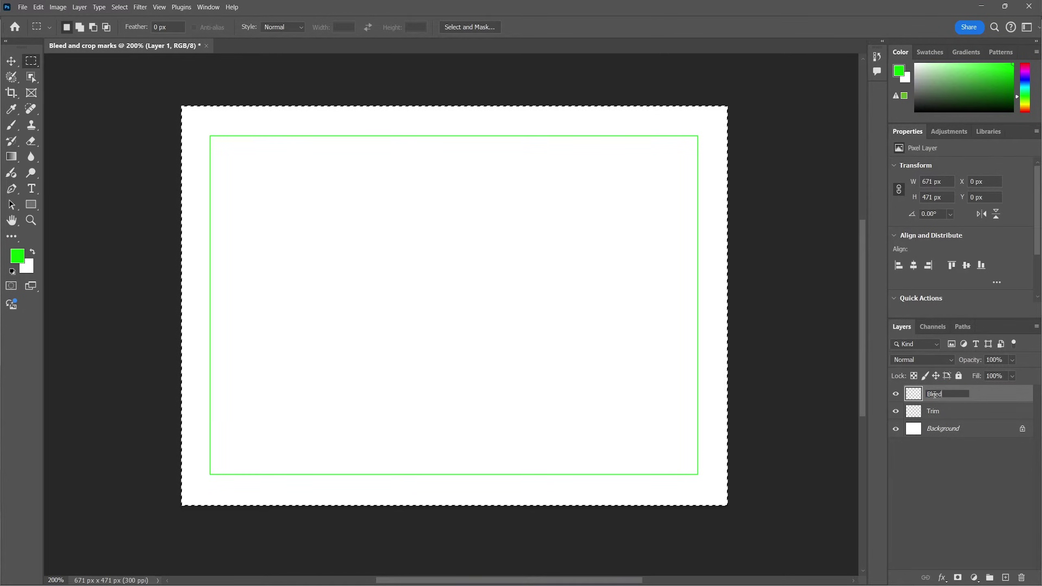
key("Return")
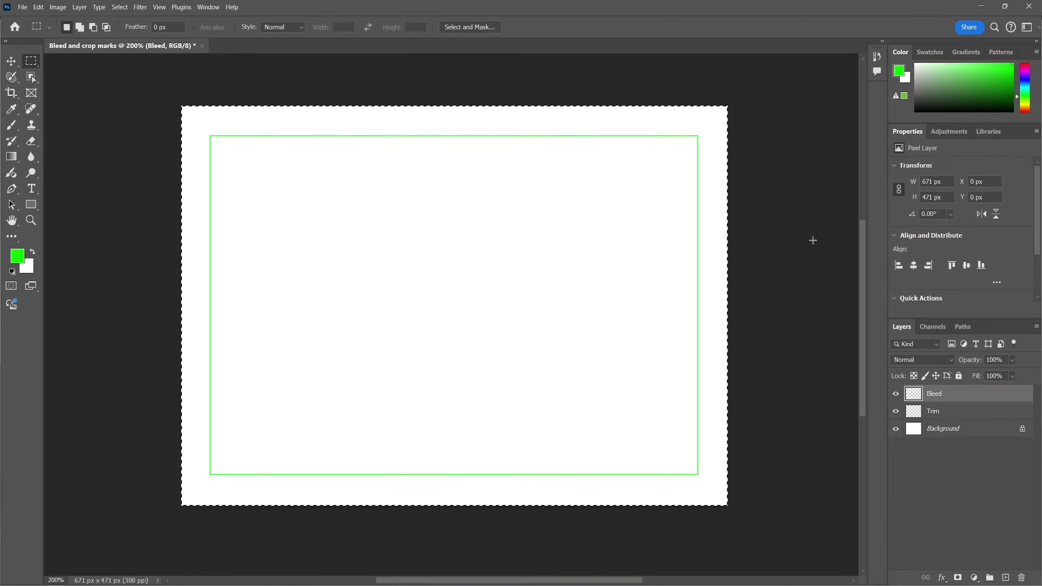
Step: Outline the canvas edge with a 1 px red inside stroke, then reselect the whole canvas
right_click(724, 141)
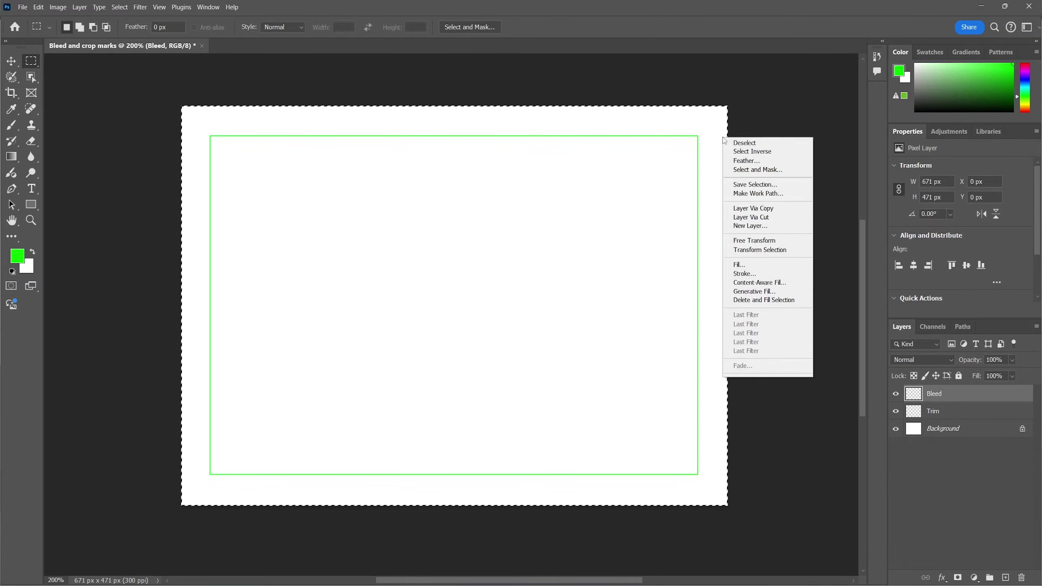
left_click(733, 273)
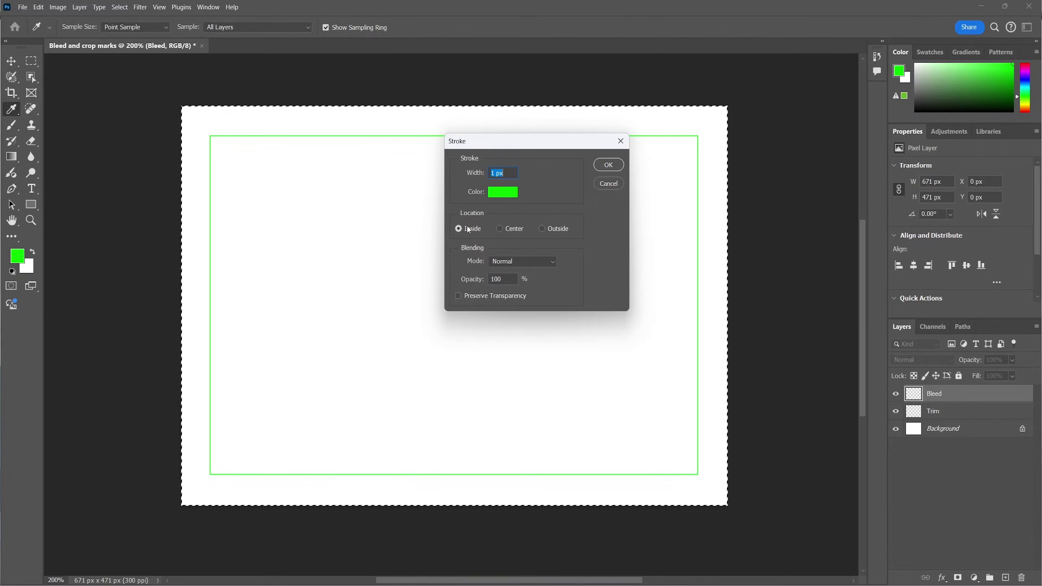
left_click(503, 192)
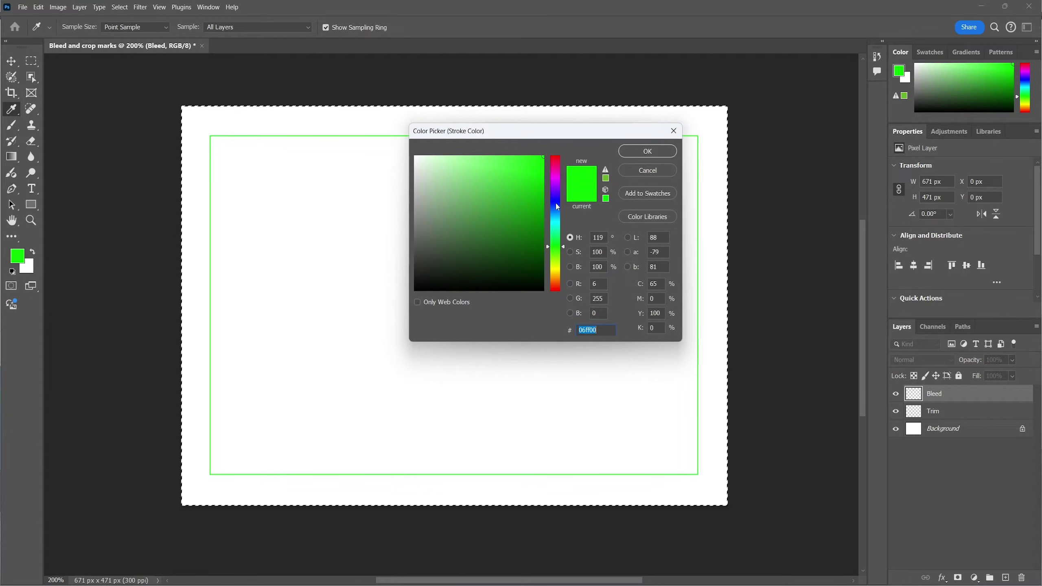
left_click(557, 182)
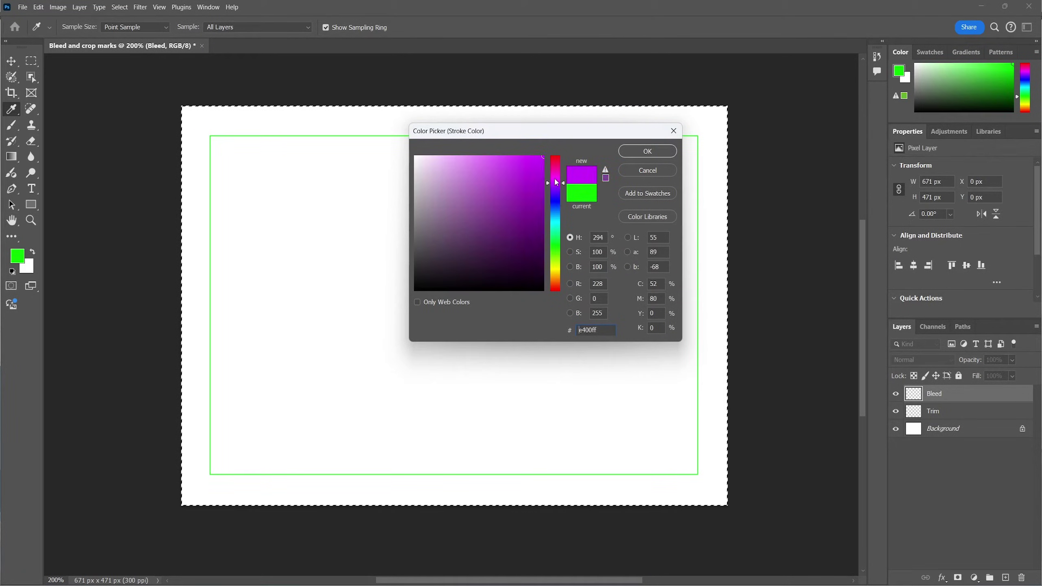
left_click_drag(554, 178, 556, 147)
left_click(647, 151)
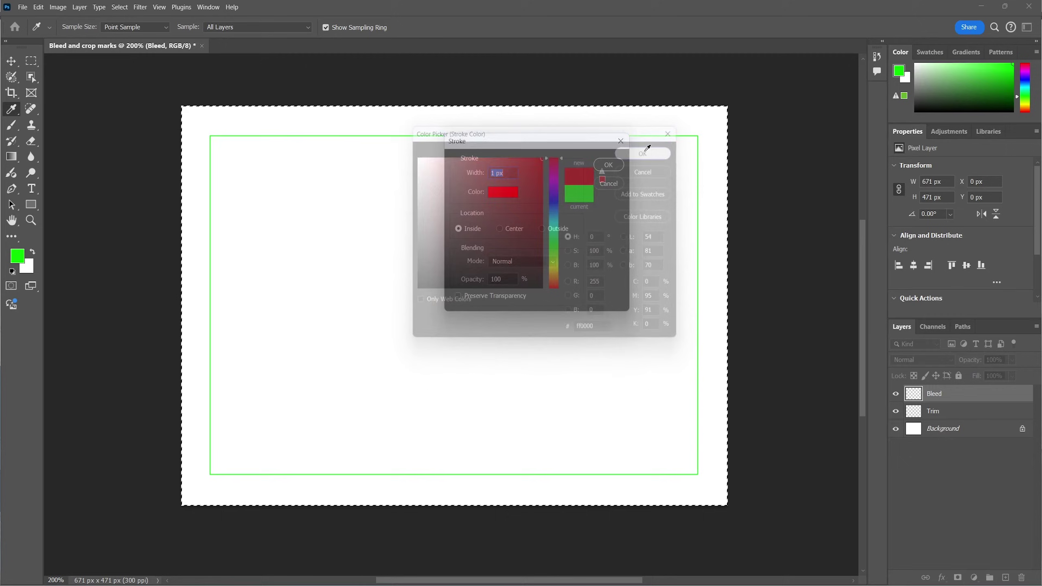
left_click(608, 166)
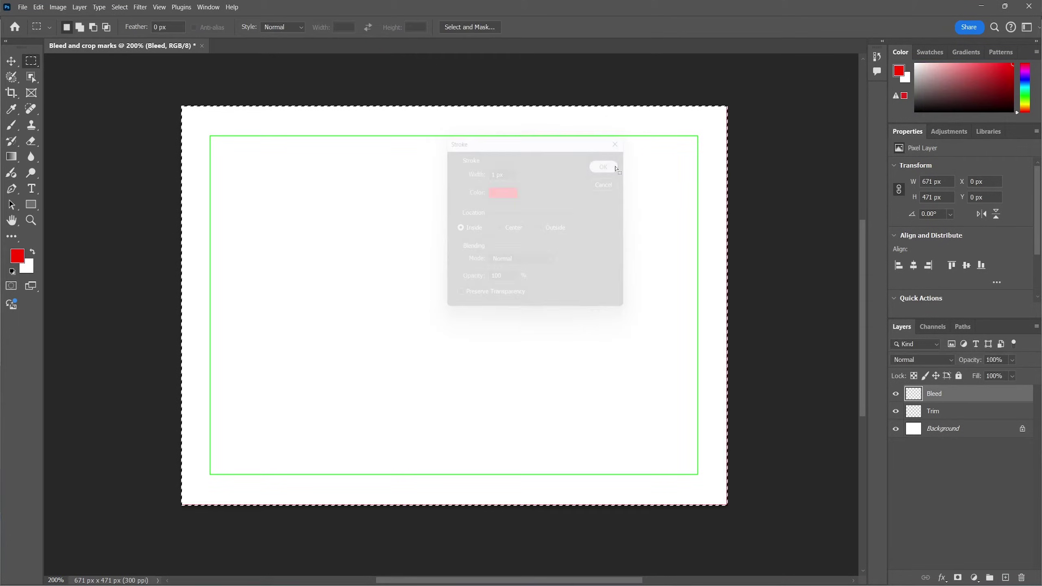
key("ctrl+d")
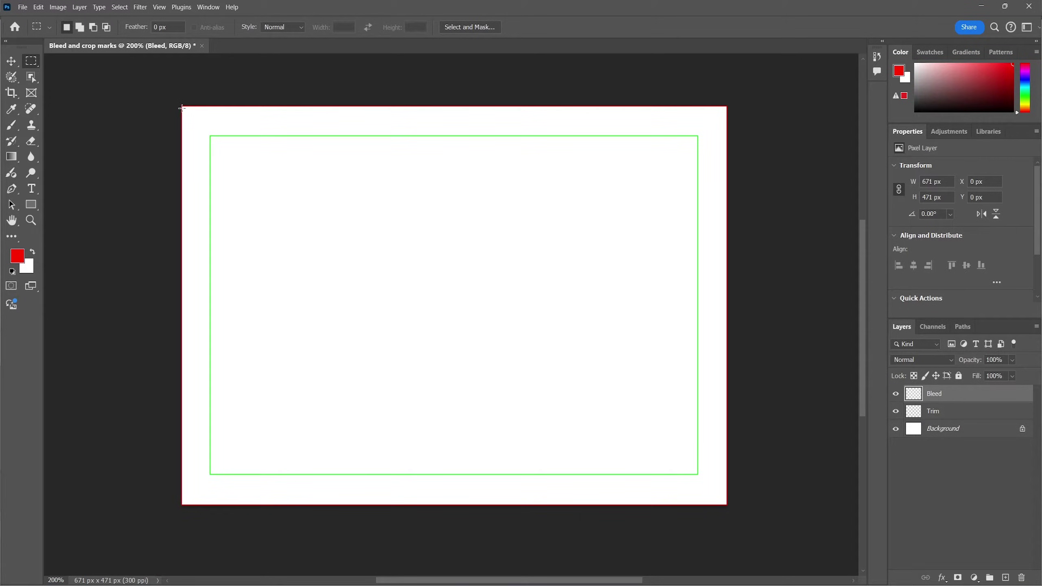
left_click_drag(182, 108, 757, 509)
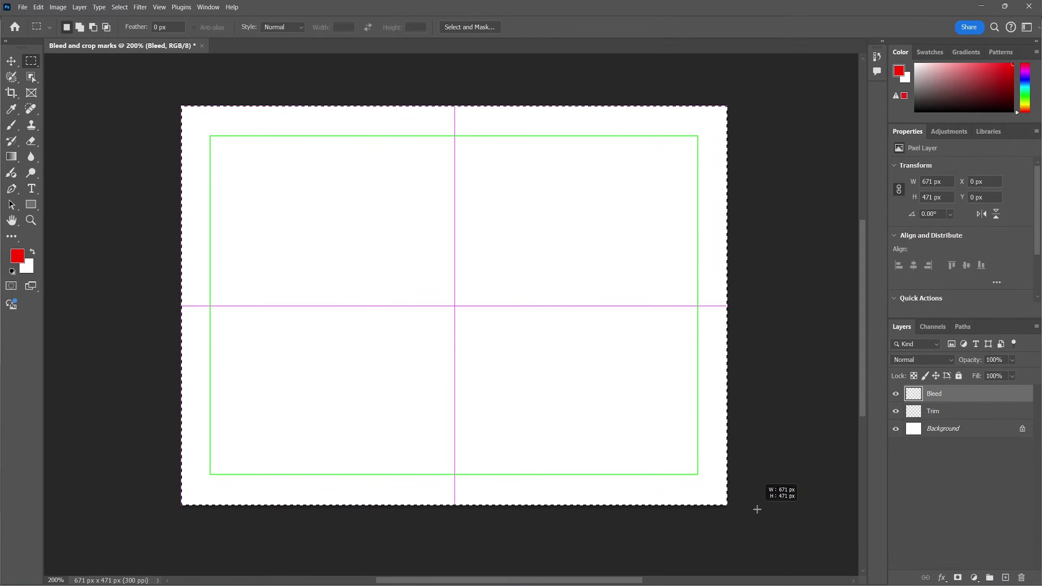
Step: Create a new layer named Temporary mask
key("ctrl+shift+alt+n")
double_click(939, 394)
type("Temp")
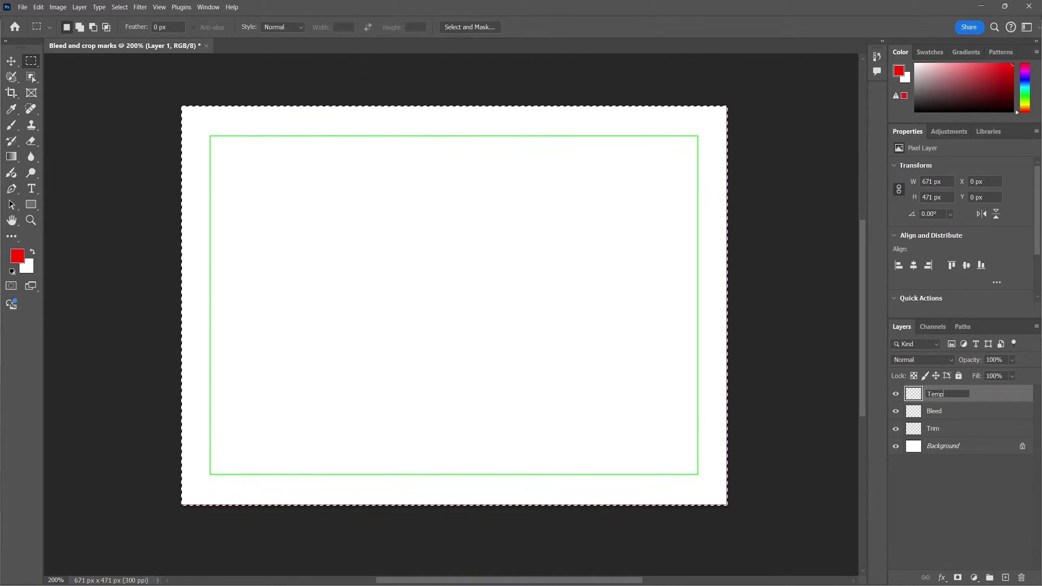
type("orary mask")
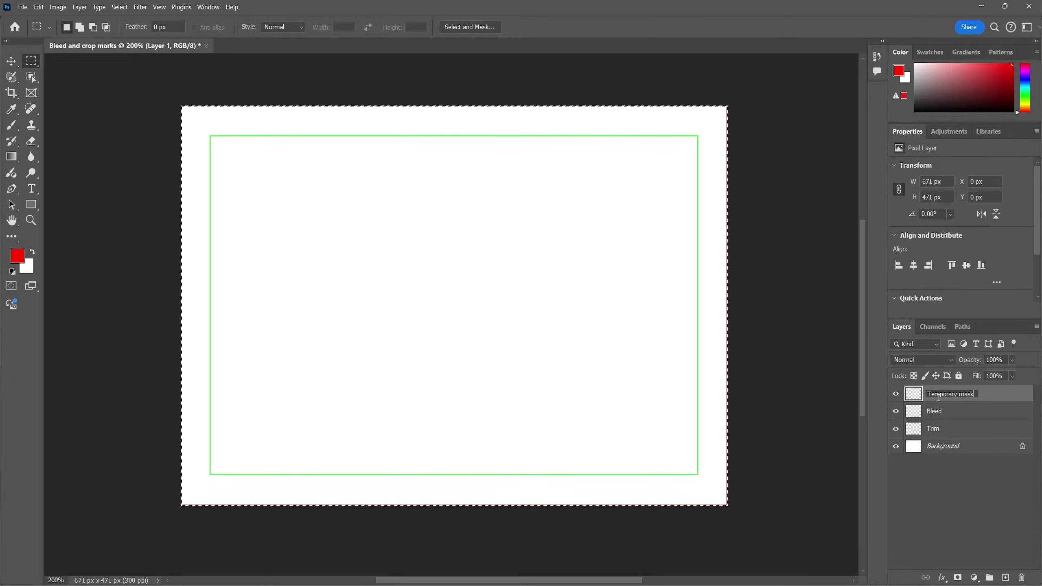
key("Return")
Step: Fill the full-canvas selection on that layer with 50% Gray
right_click(396, 310)
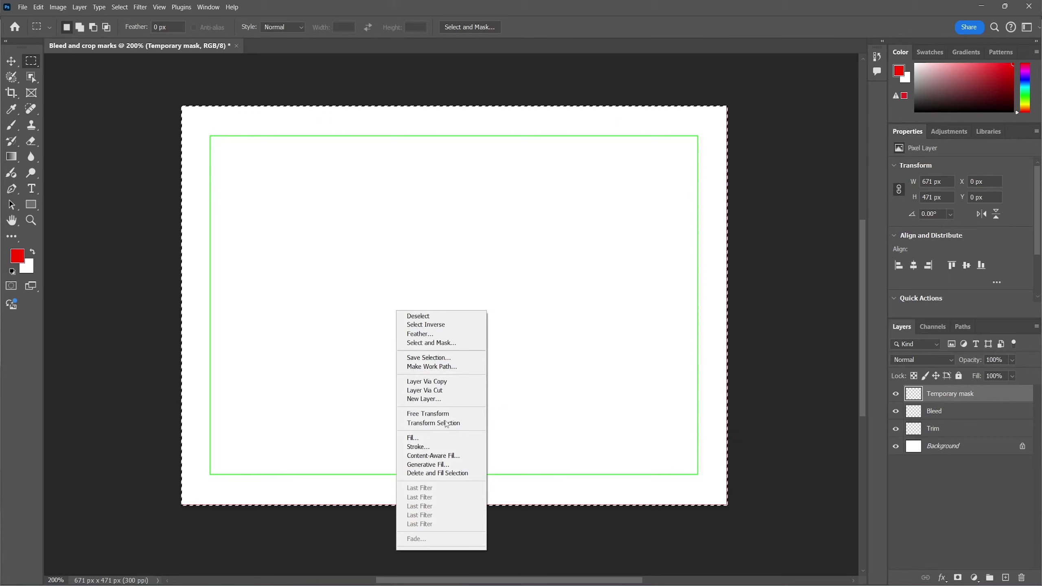
left_click(446, 437)
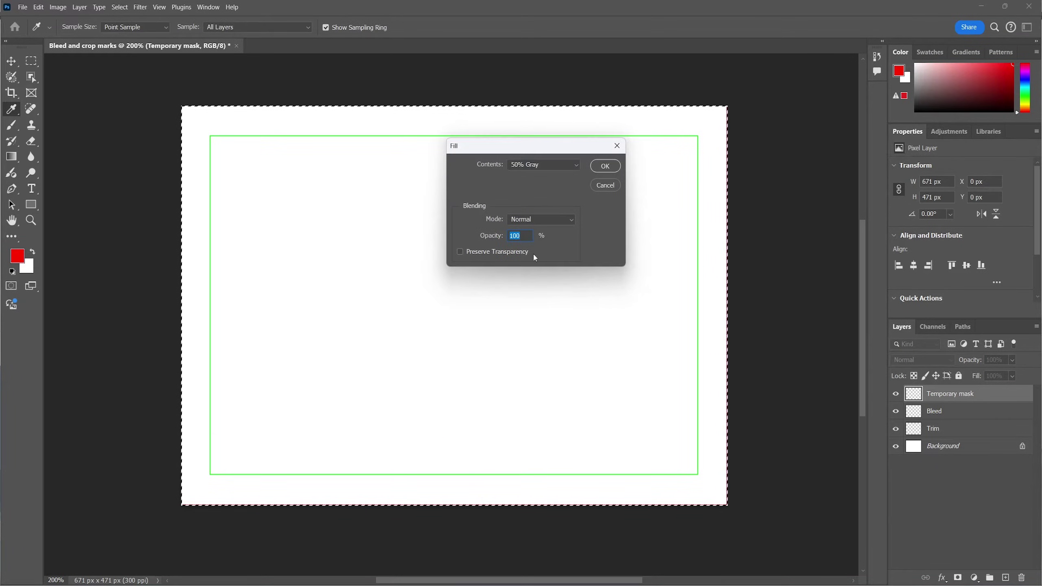
left_click(533, 165)
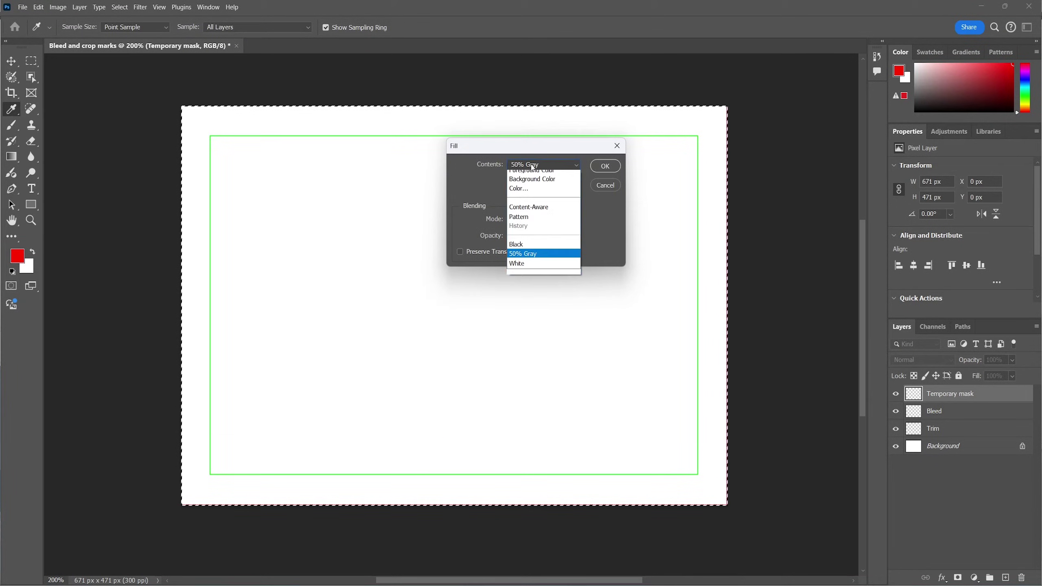
left_click(530, 259)
left_click(606, 166)
key("m")
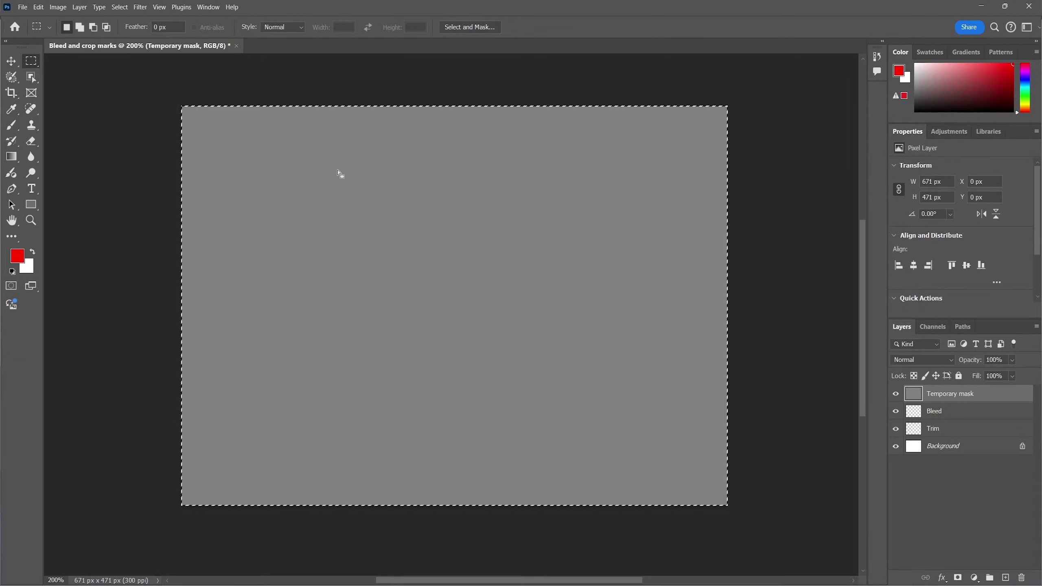
Step: Set a relative Canvas Size increase of 12 mm for both width and height
left_click(61, 8)
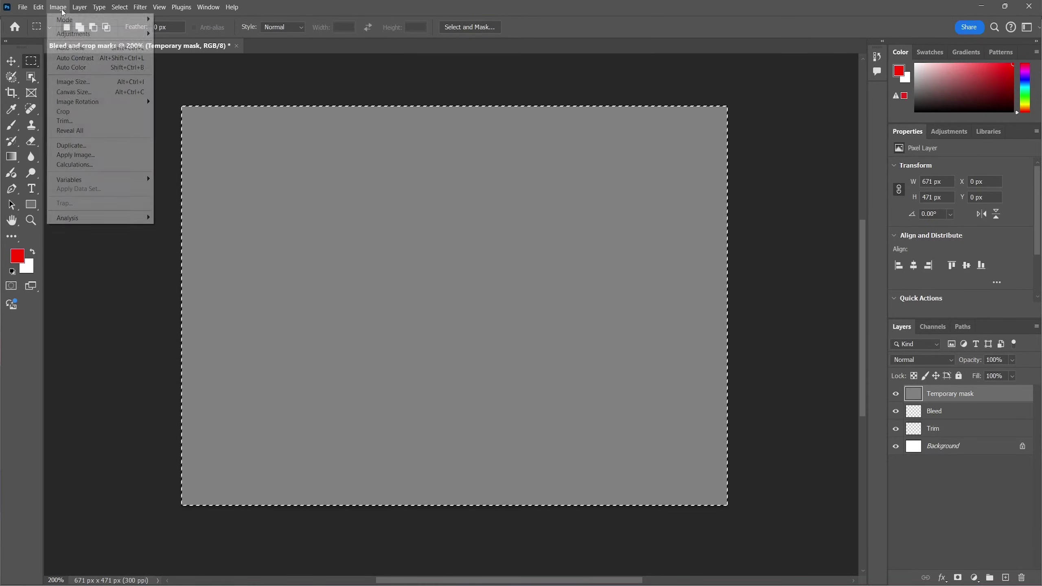
left_click(74, 92)
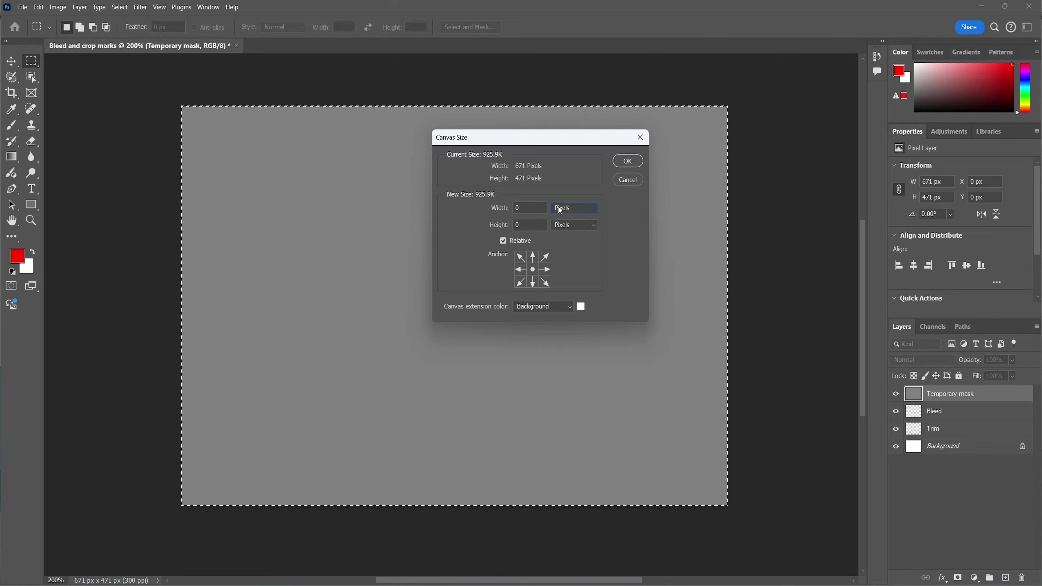
left_click(559, 207)
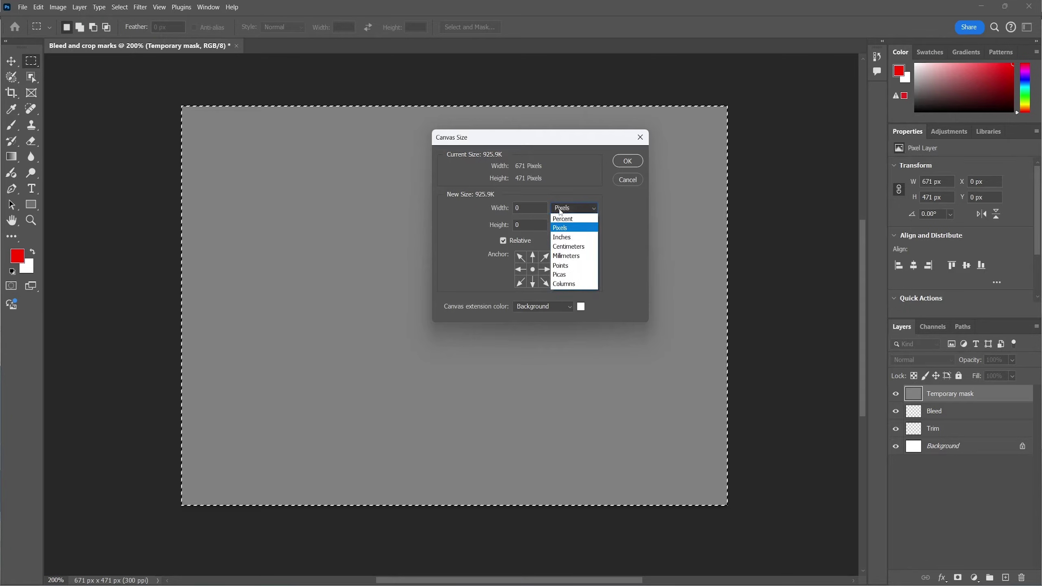
left_click(566, 256)
double_click(528, 208)
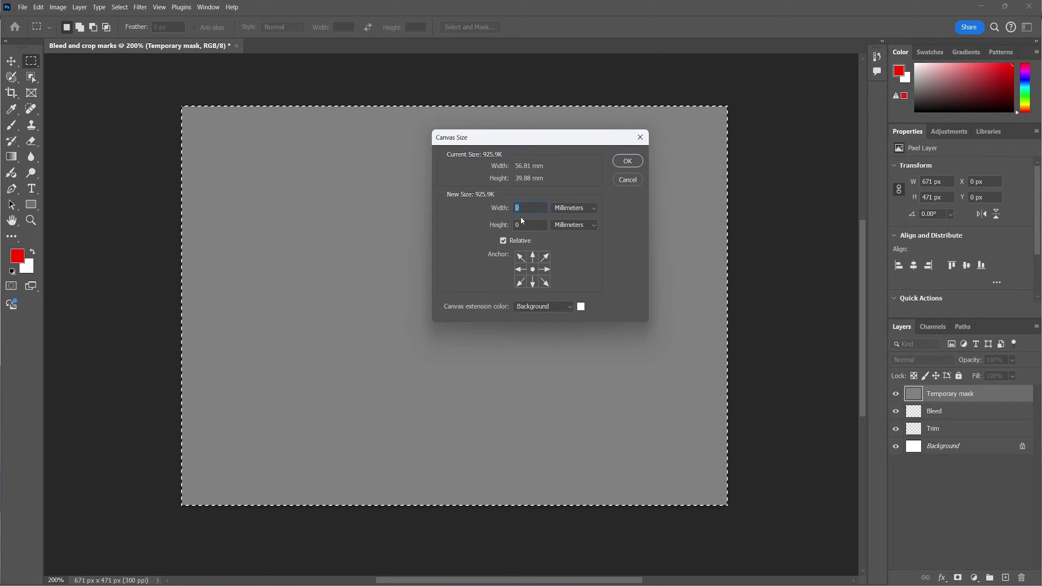
type("12")
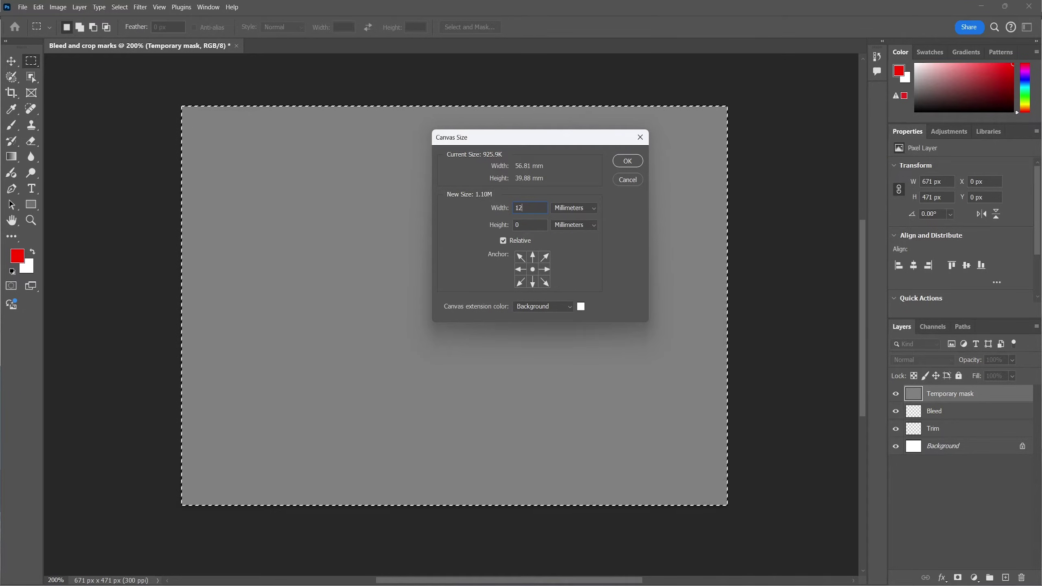
left_click(523, 227)
type("12")
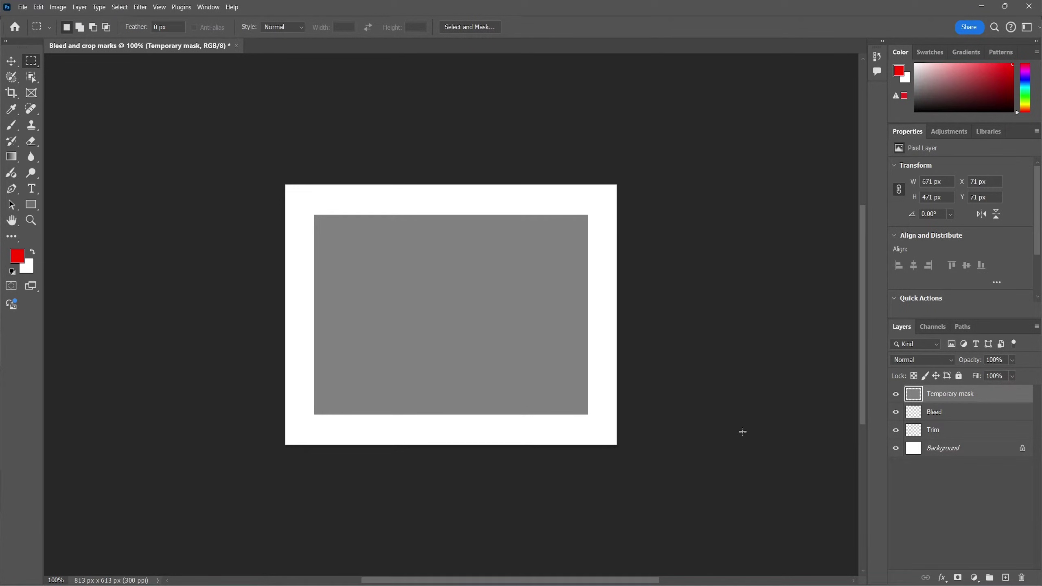
Step: Select the border around the gray mask by inverting its outline, and add a White edge layer
left_click(914, 394, "ctrl")
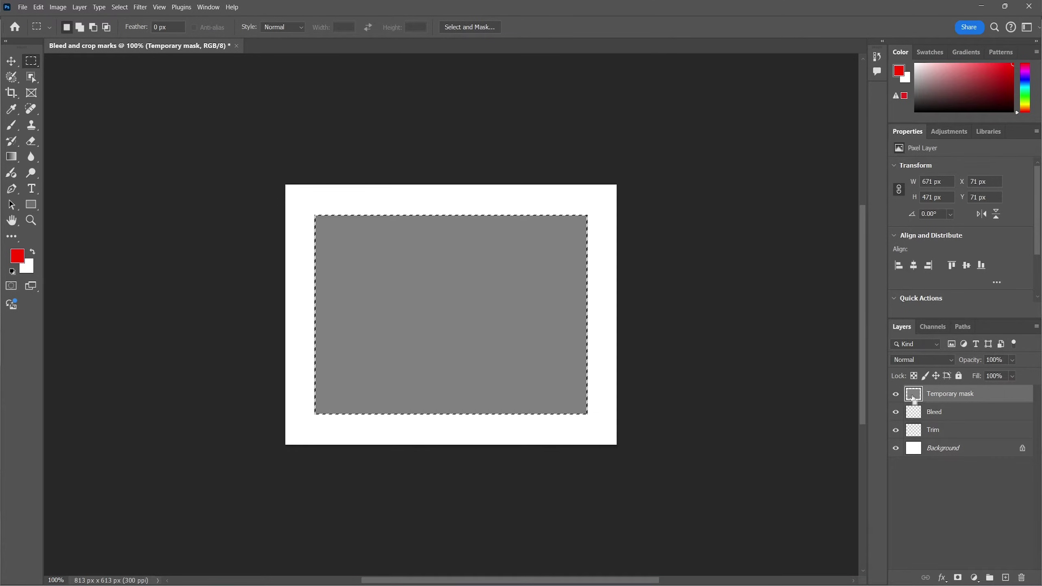
right_click(449, 356)
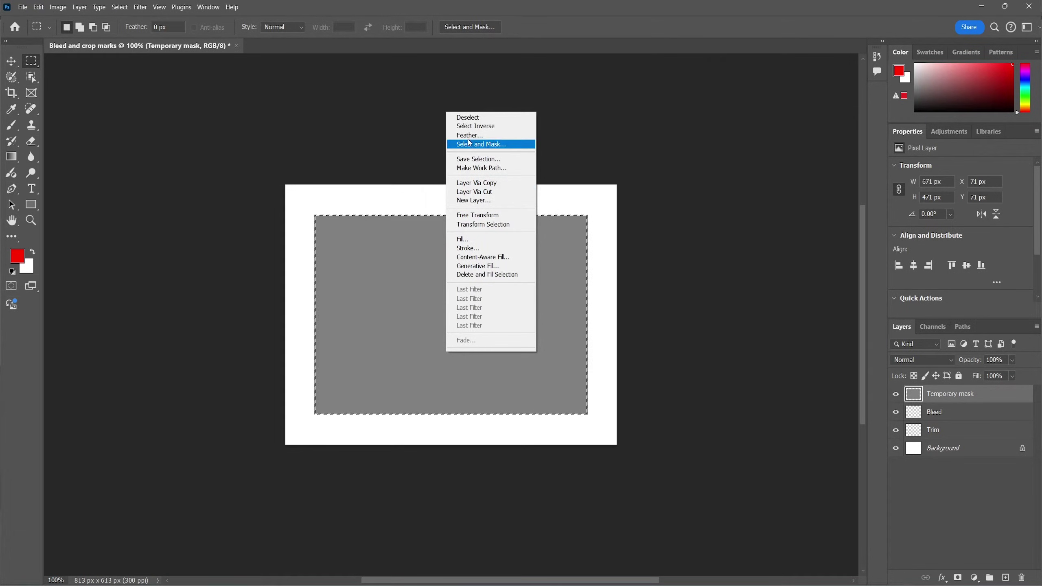
left_click(476, 126)
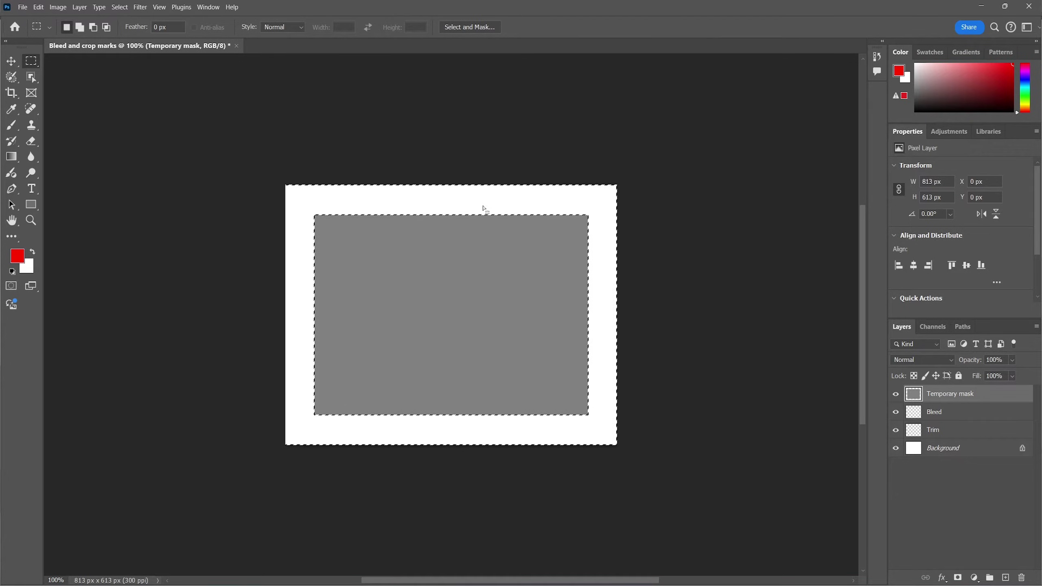
left_click(1005, 578)
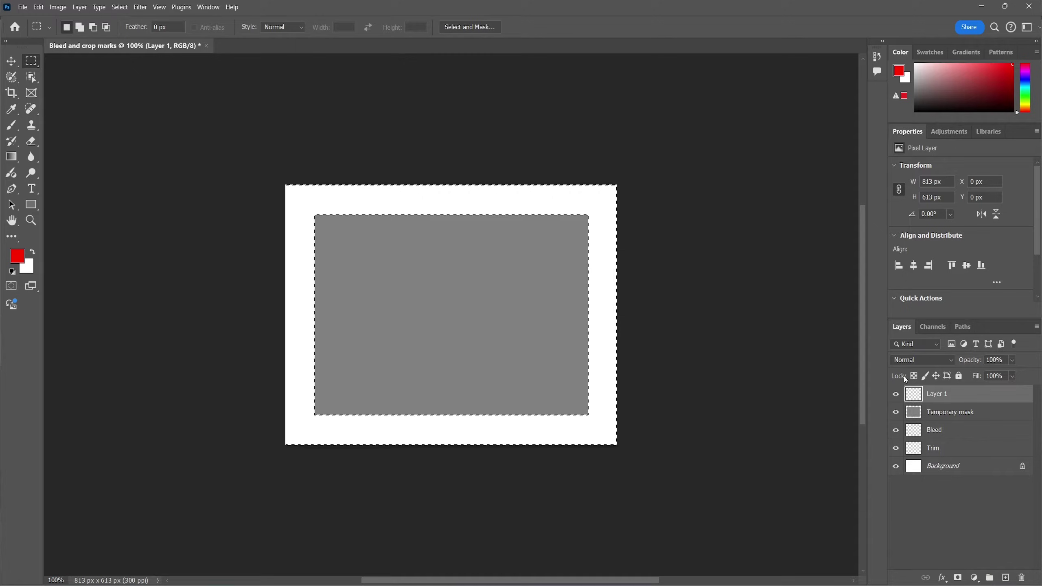
double_click(936, 394)
type("White edge")
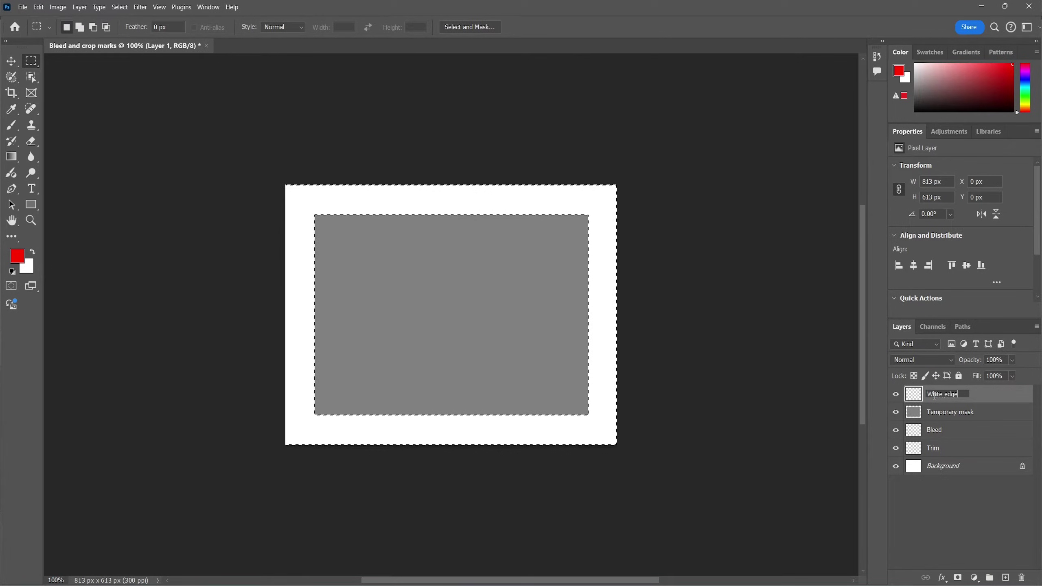
key("Return")
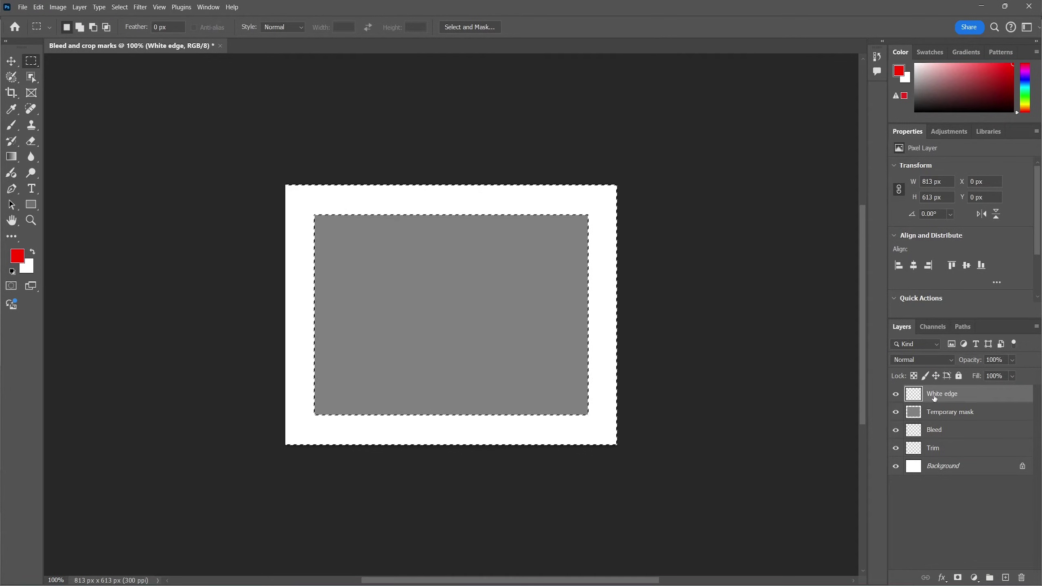
Step: Fill the selected border area with White
right_click(610, 229)
left_click(621, 351)
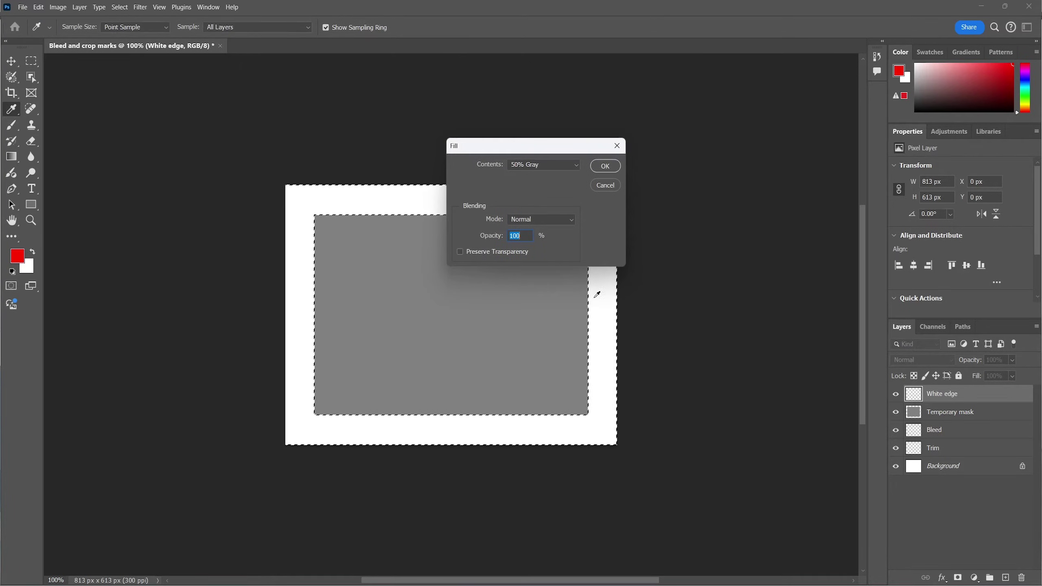
left_click(537, 165)
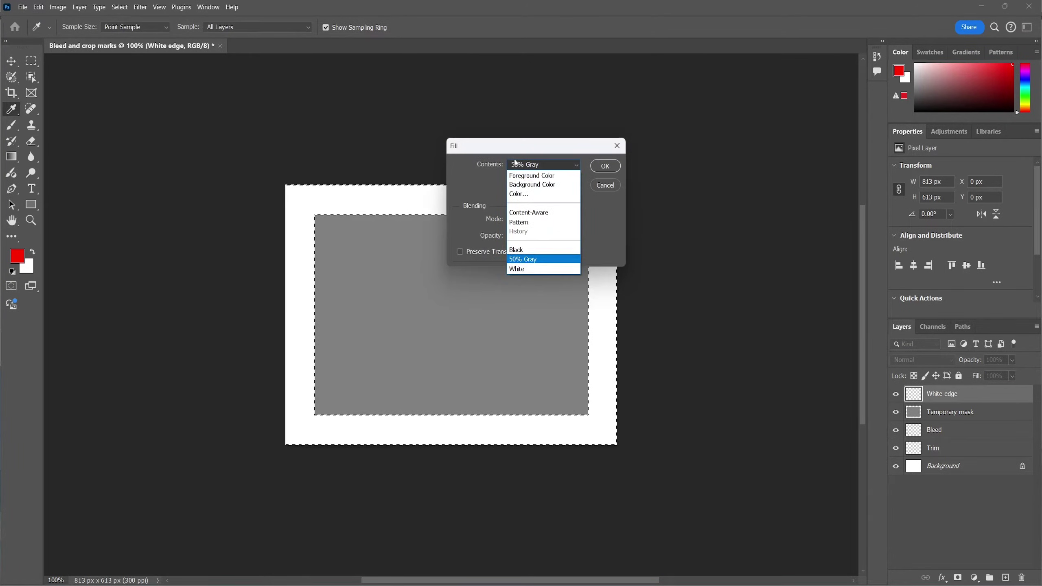
left_click(539, 269)
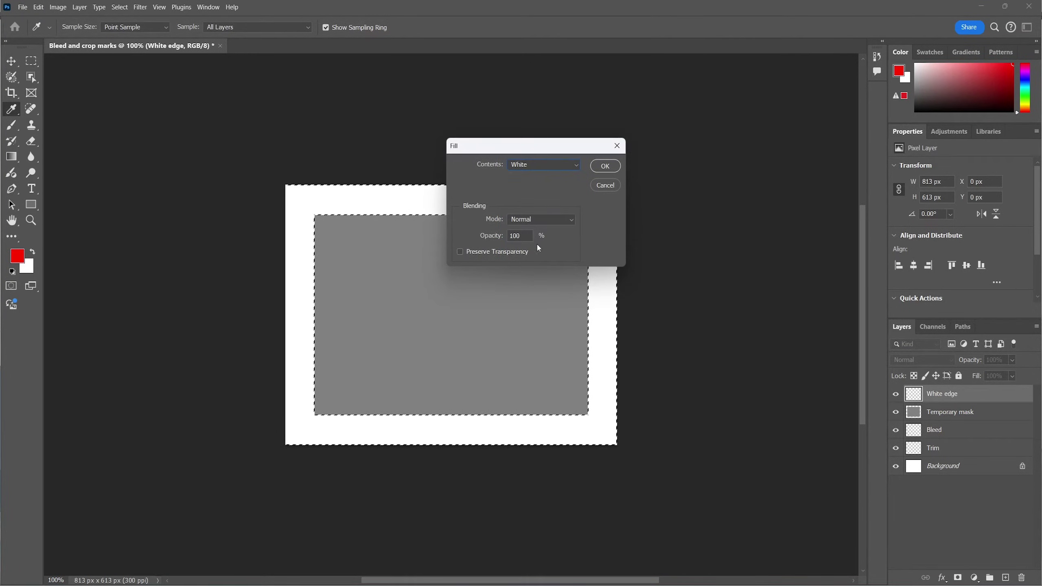
left_click(605, 166)
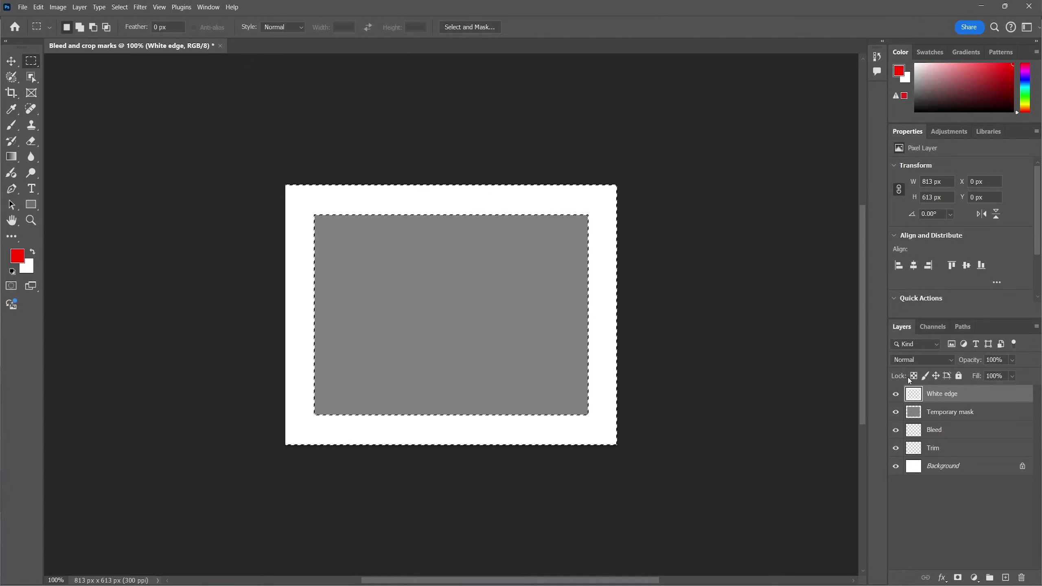
Step: Deselect and delete the Temporary mask layer
left_click(949, 410)
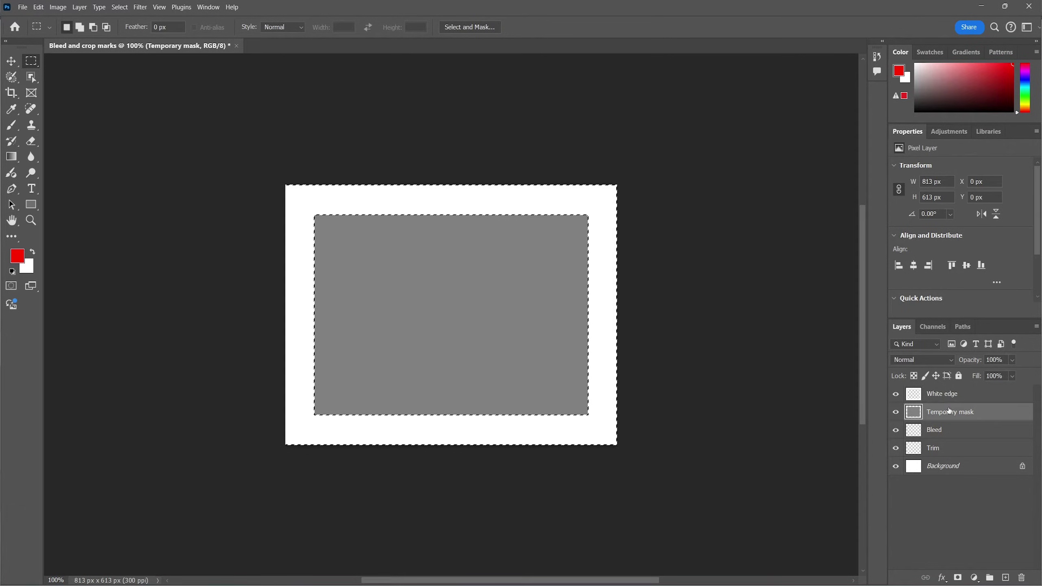
key("ctrl+d")
left_click_drag(949, 410, 1021, 578)
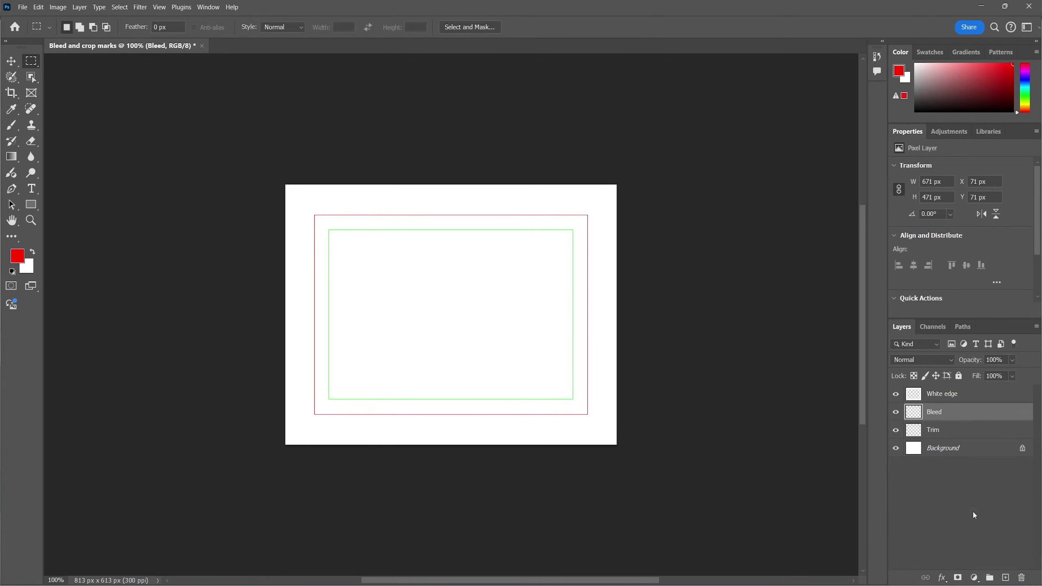
Step: Lock all on the Trim, Bleed and White edge layers
left_click(931, 438)
left_click(958, 377)
key("alt+bracketright")
left_click(958, 377)
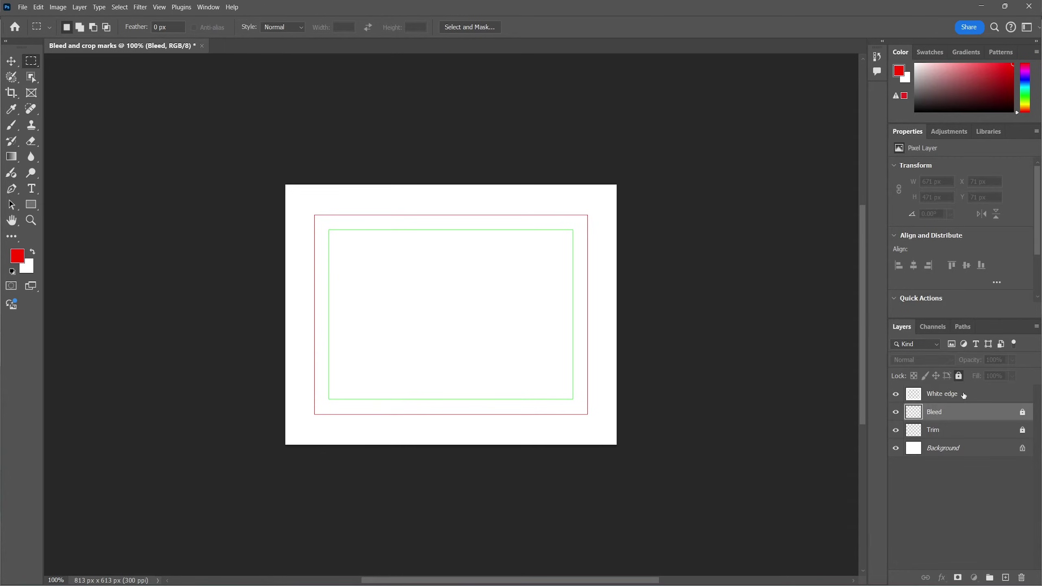
left_click(964, 395)
left_click(959, 377)
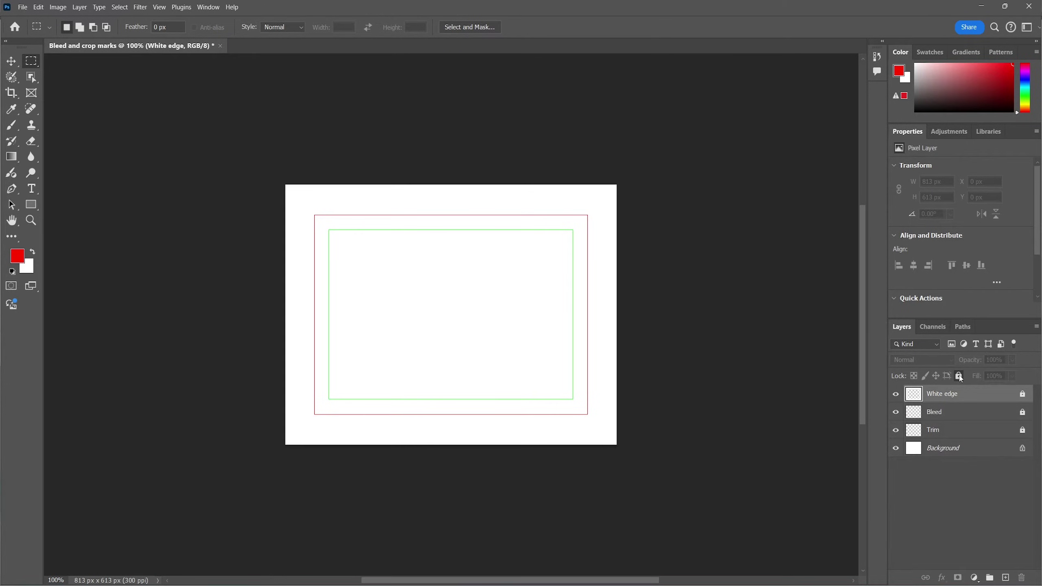
left_click(956, 447)
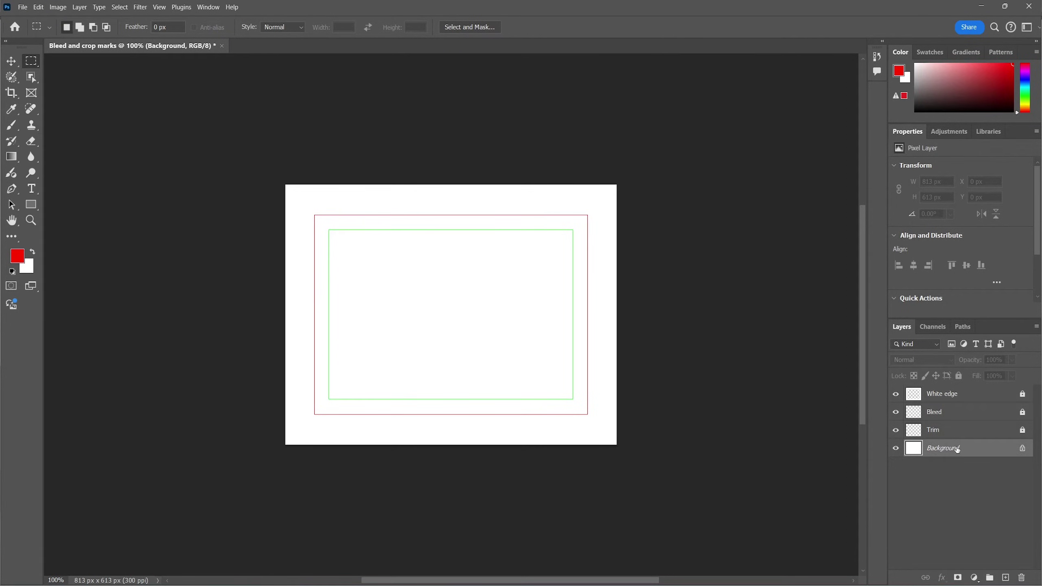
Step: Add a new top layer named Crop marks above White edge
key("alt+period")
key("g")
left_click(1006, 577)
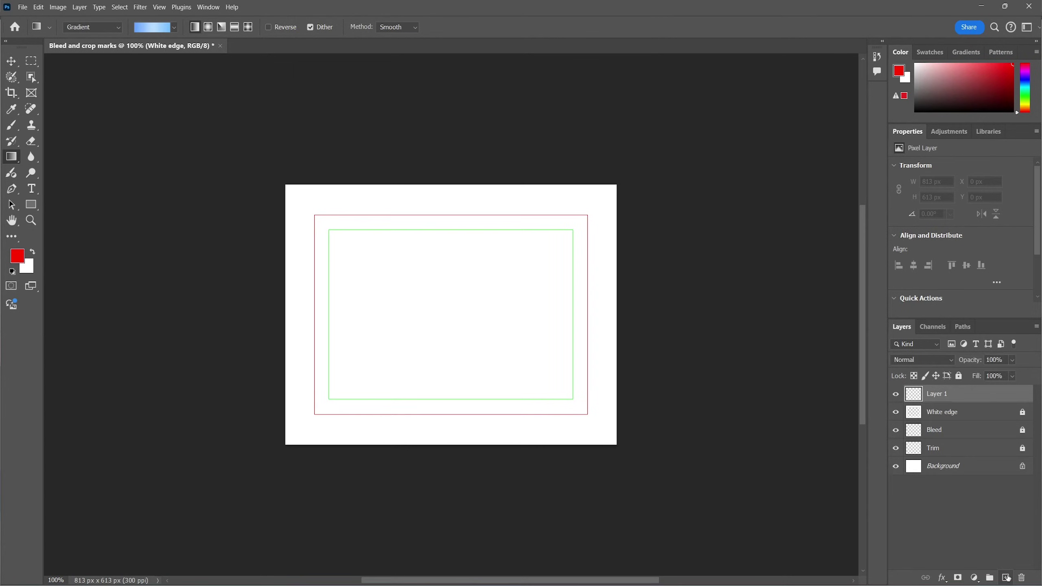
double_click(939, 394)
type("C")
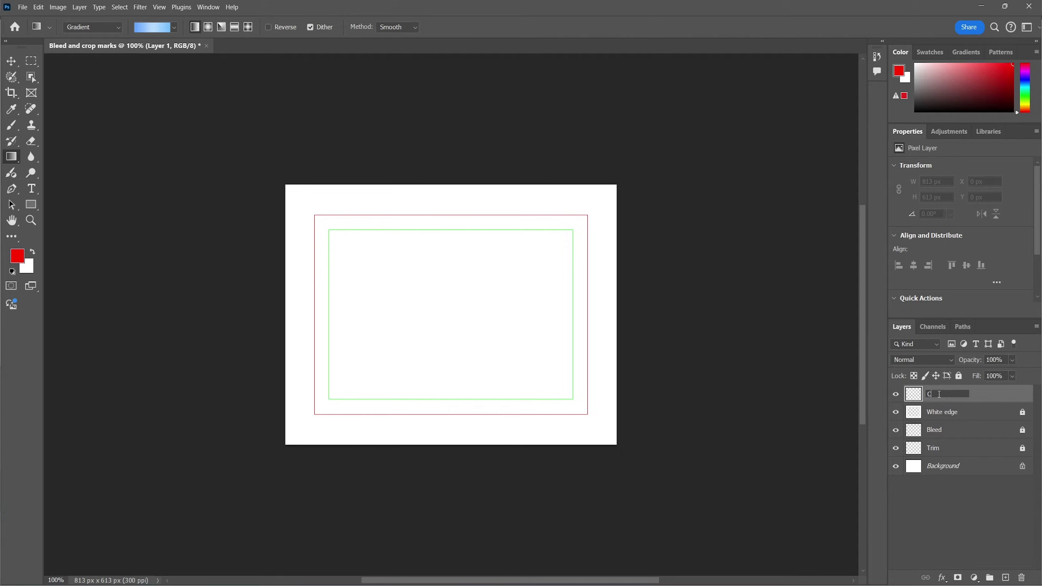
key("Return")
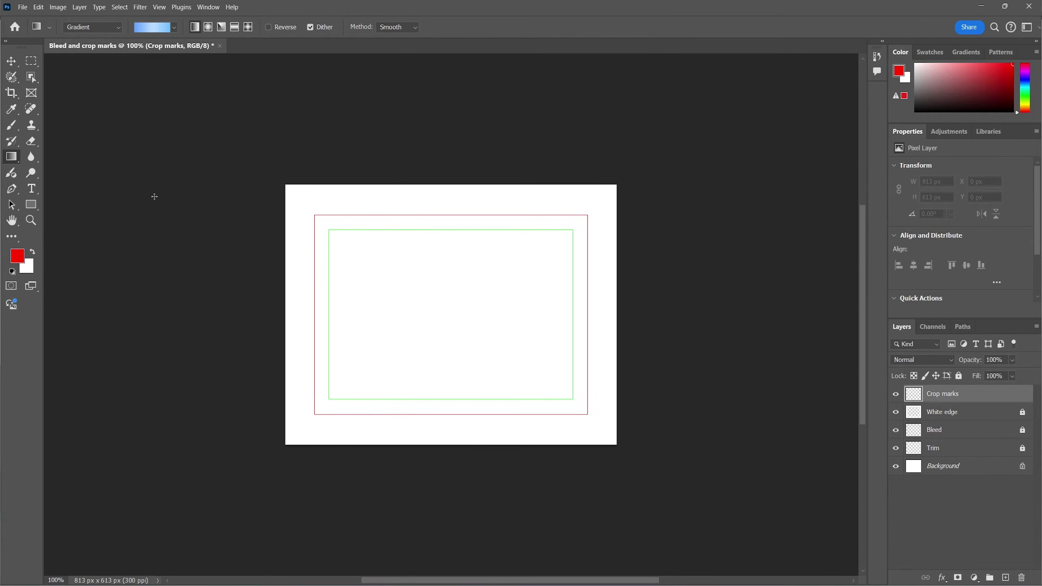
Step: Zoom to 300% on the canvas's top-left corner
key("ctrl+plus")
key("ctrl+plus")
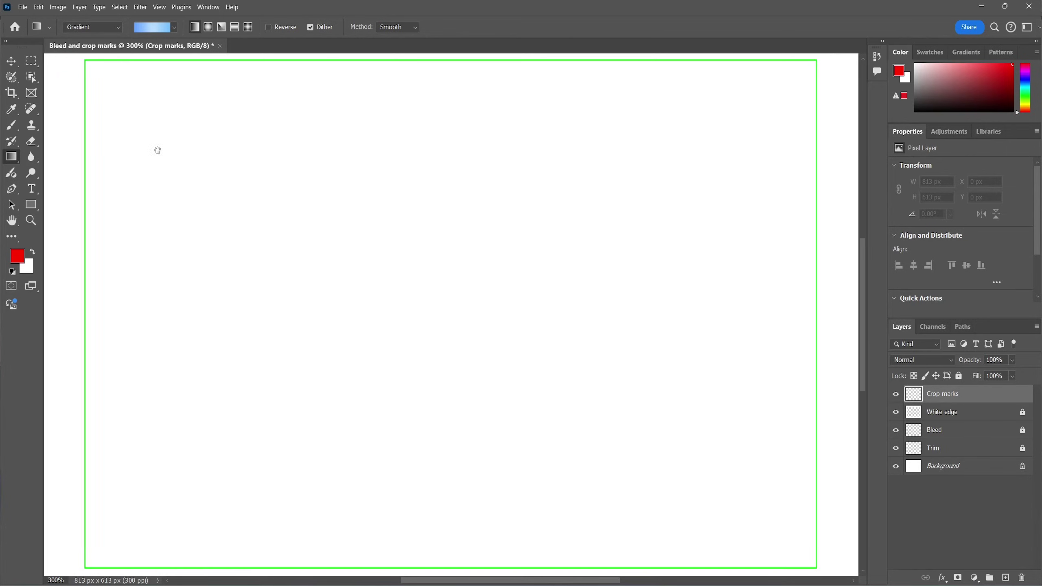
left_click_drag(158, 149, 437, 422)
left_click(31, 61)
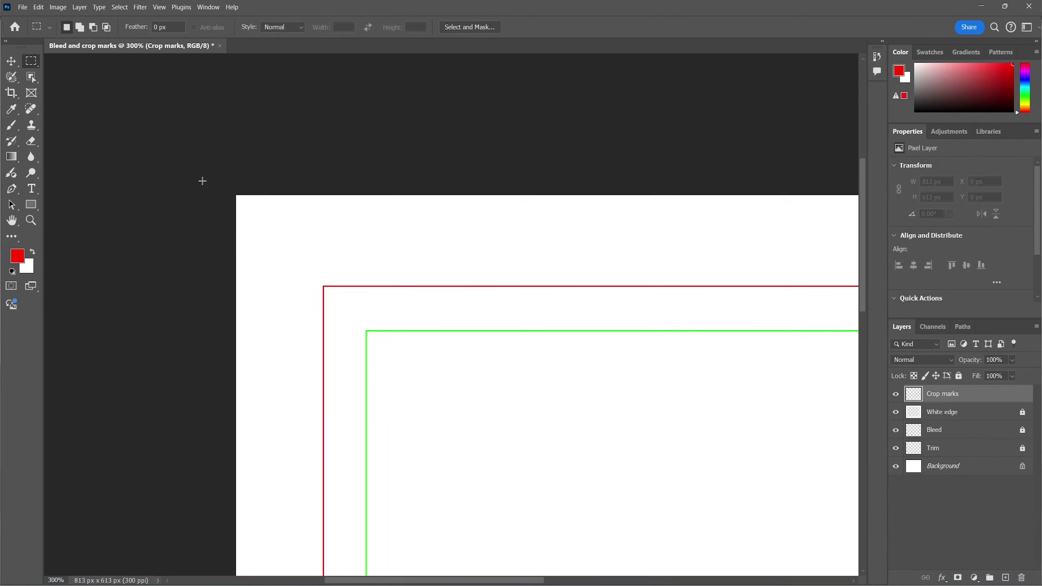
Step: Stroke a 107 px top-left corner square with a 3 px black centred line, then reset default colours
left_click_drag(236, 194, 367, 331)
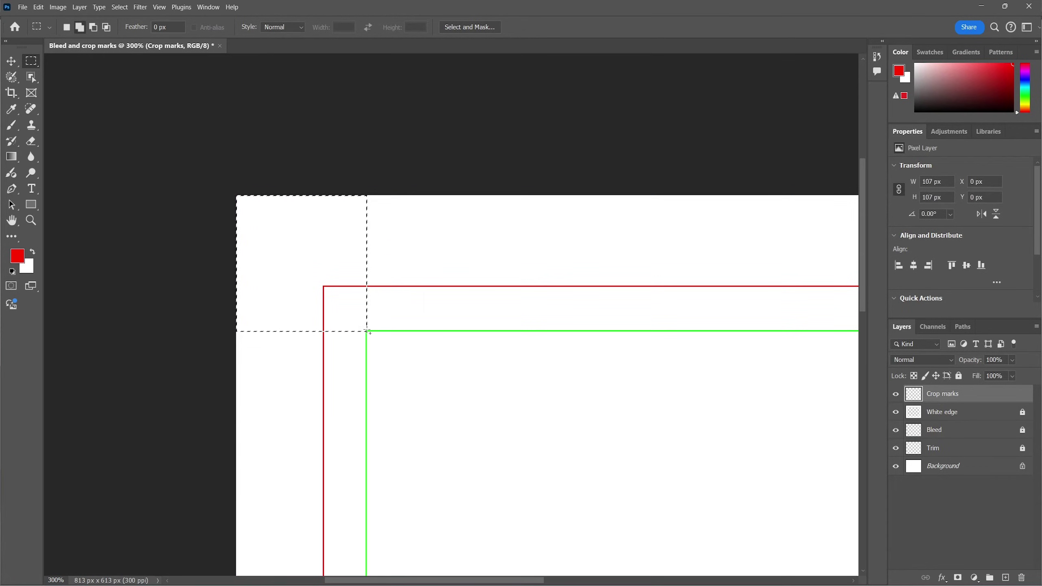
right_click(363, 301)
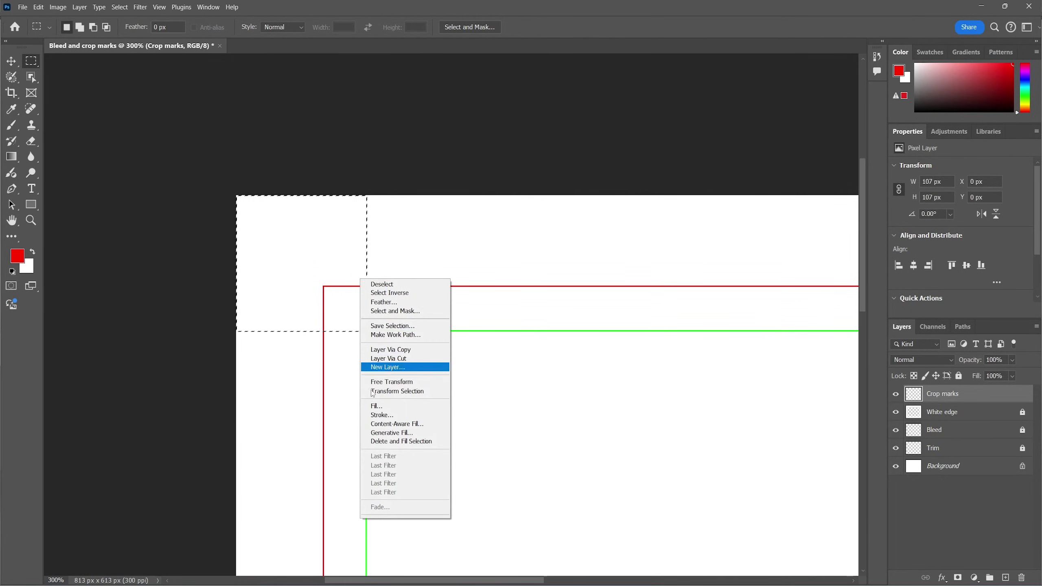
left_click(373, 413)
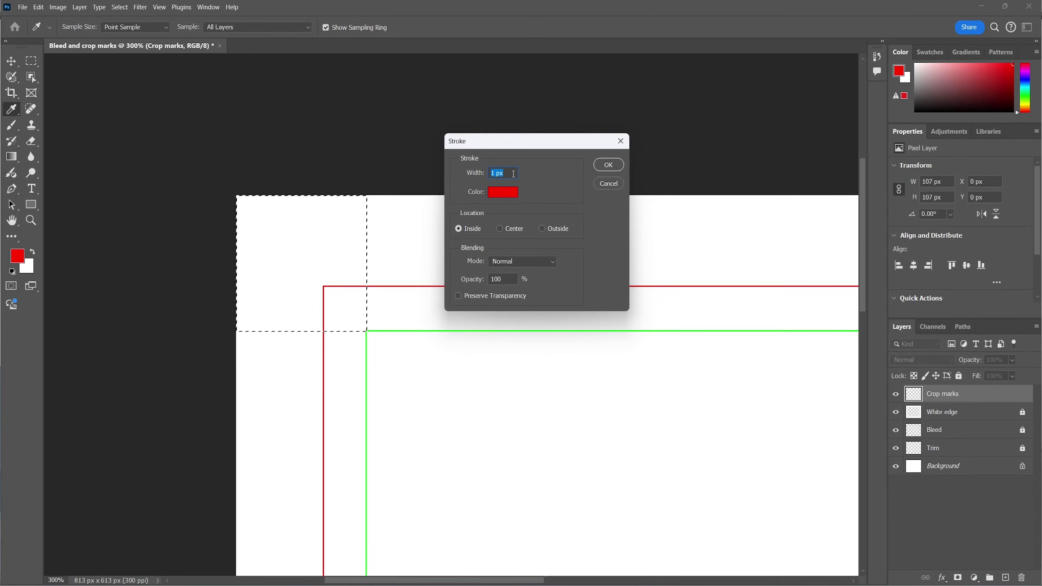
type("3")
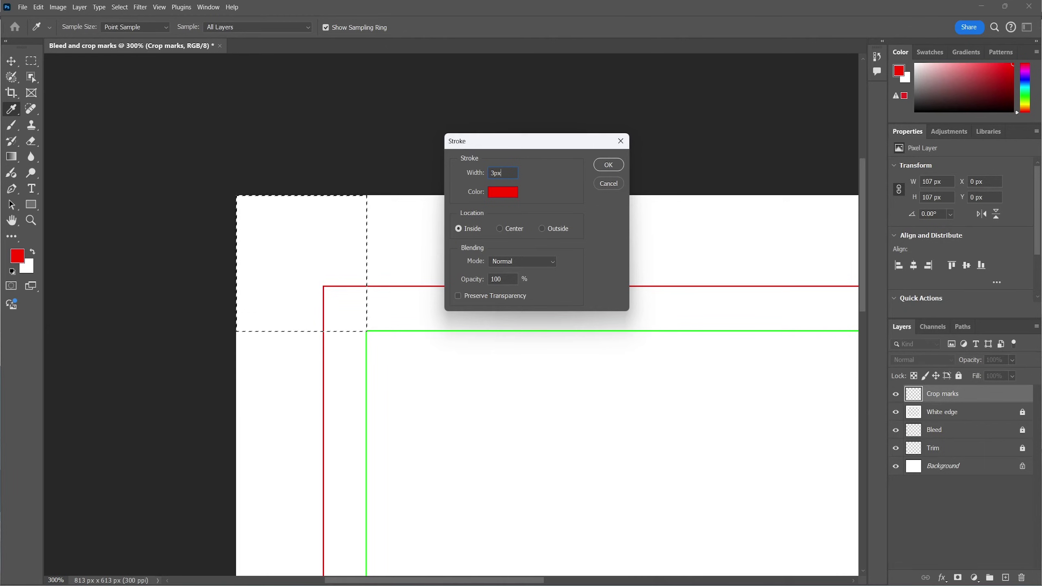
left_click(510, 196)
left_click_drag(501, 209, 413, 331)
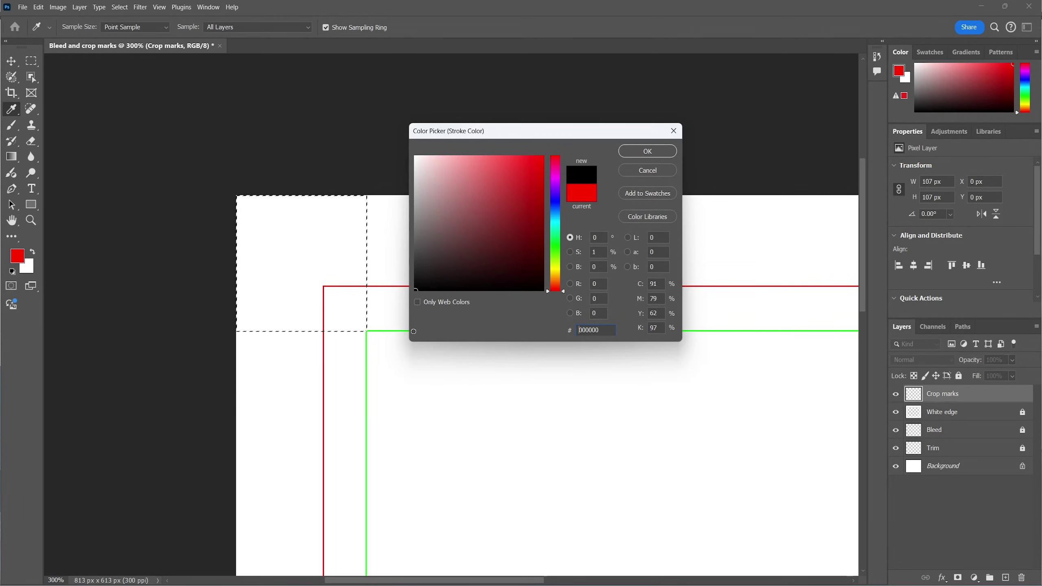
left_click(647, 151)
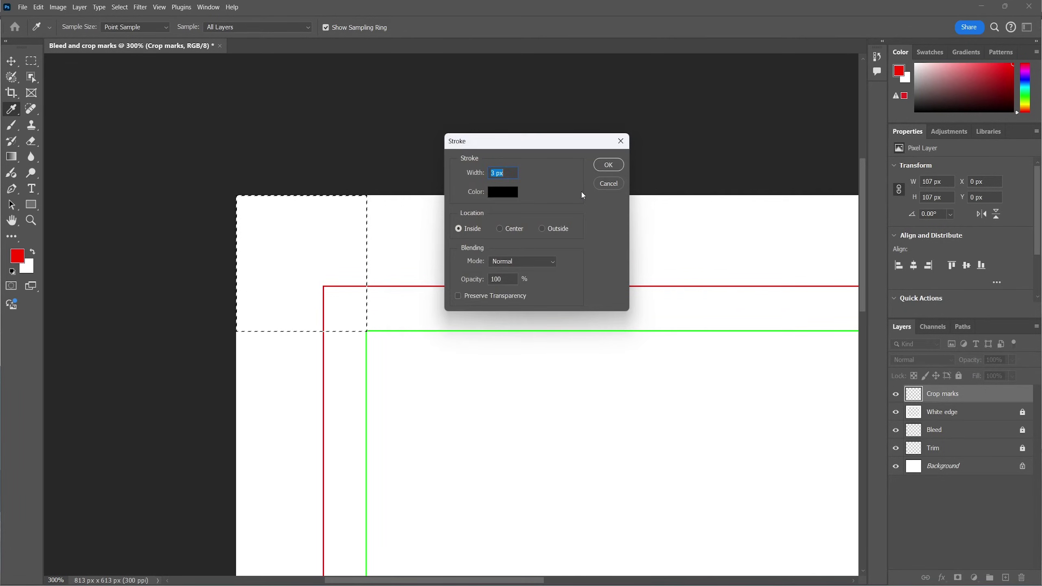
left_click(499, 231)
left_click(610, 168)
key("d")
key("m")
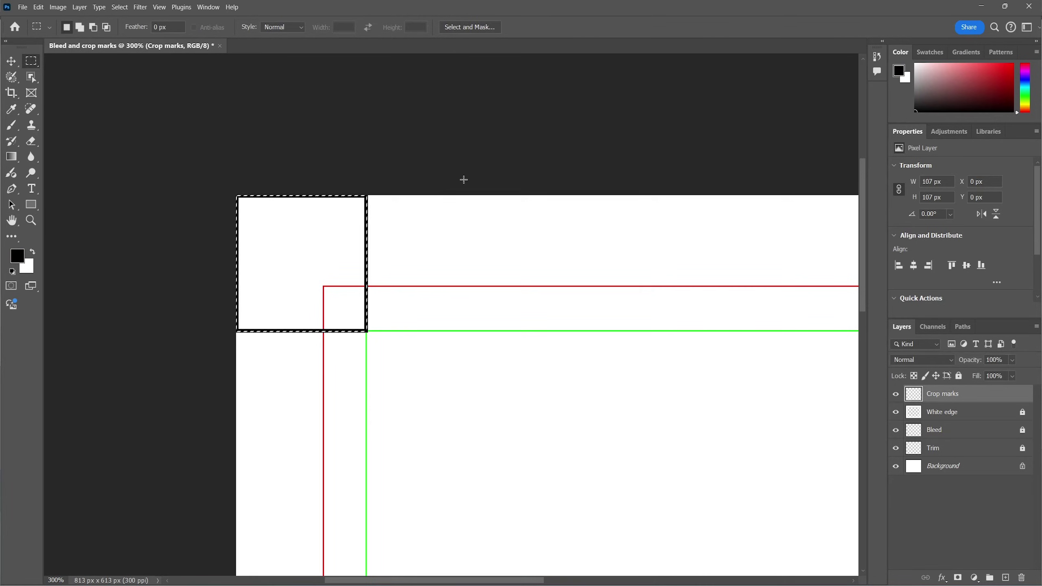
Step: Nudge the selection right and down to a 60 px offset from the corner
key("shift+Down")
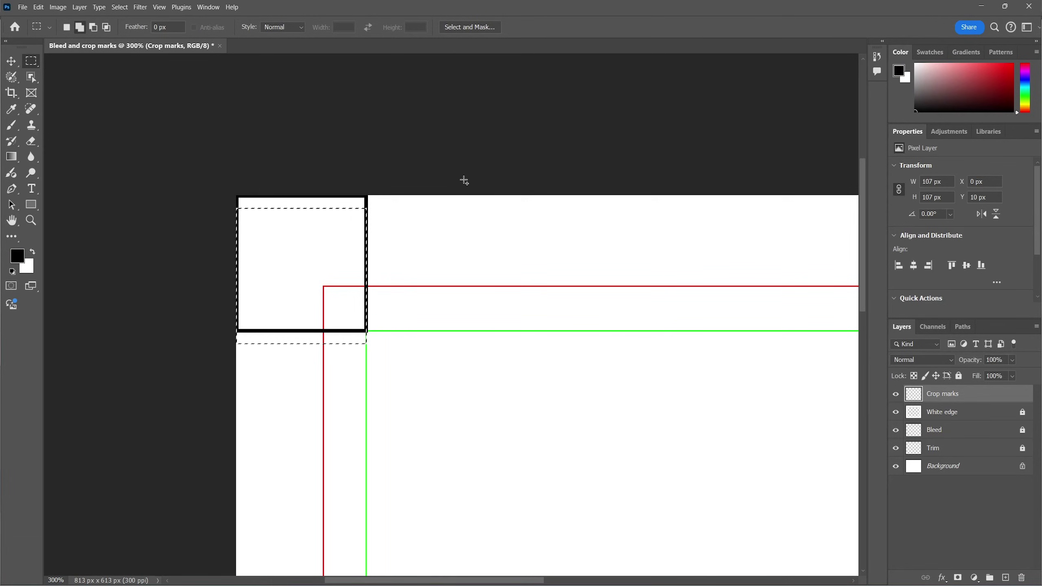
key("shift+Right")
key("shift+Down")
key("shift+Right")
key("shift+Down")
key("shift+Right")
key("shift+Down")
key("shift+Right")
key("shift+Down")
key("shift+Right")
key("shift+Down")
key("shift+Right")
key("shift+Down")
key("shift+Right")
key("shift+Up")
key("shift+Left")
Step: Erase the stroke inside the selection, deselect, and zoom to 100%
key("Delete")
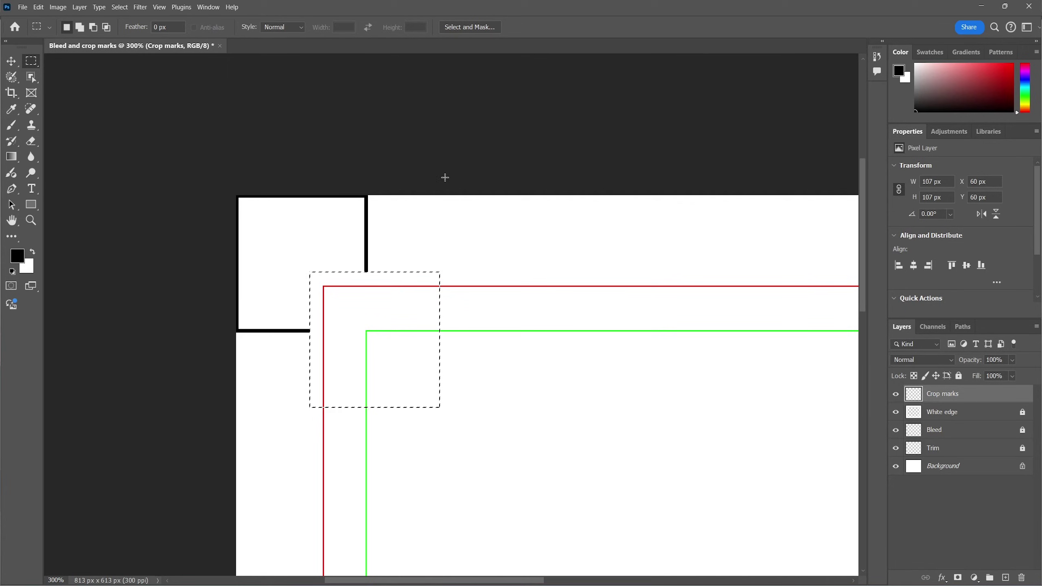
key("ctrl+d")
key("ctrl+1")
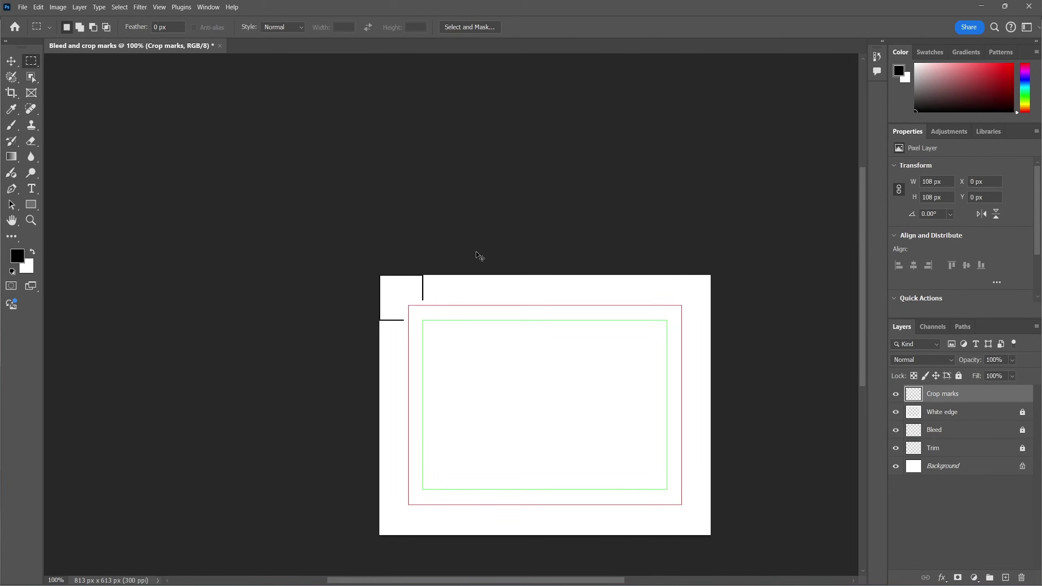
Step: Duplicate the corner mark, rotate it 90° to the top-right corner, and merge both layers
left_click_drag(488, 305, 396, 247)
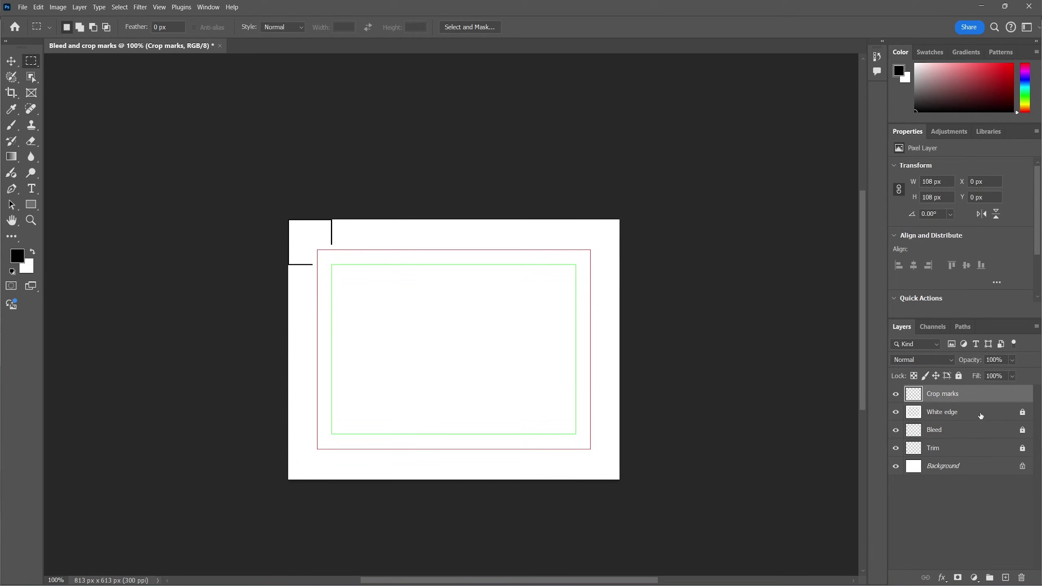
key("ctrl+j")
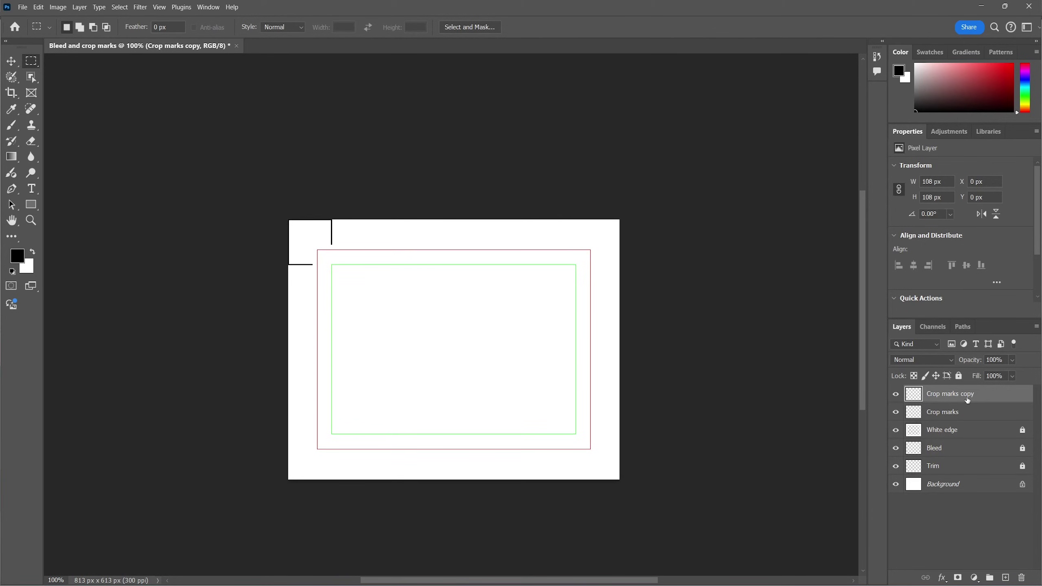
key("ctrl+t")
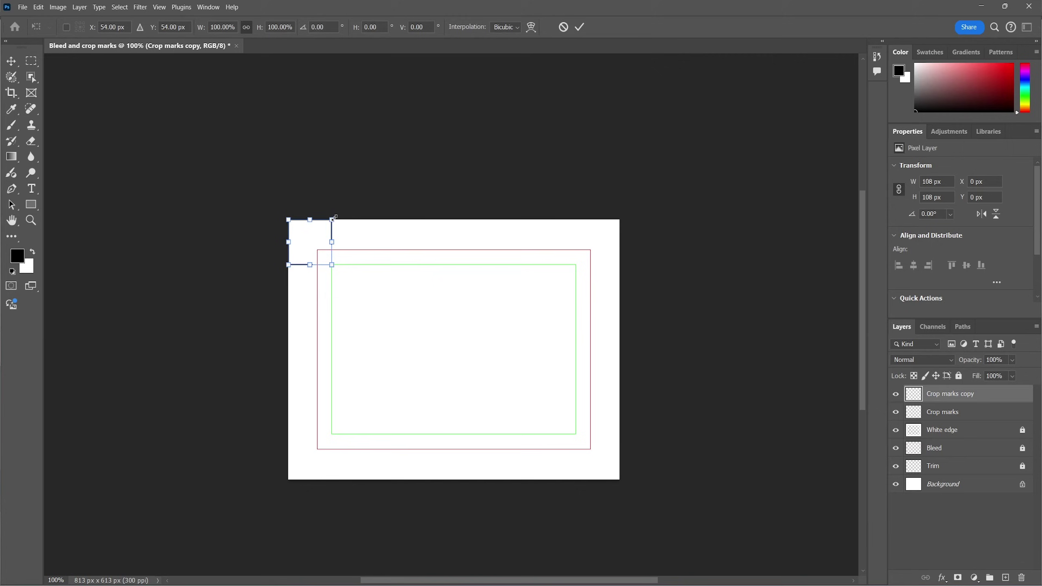
left_click_drag(339, 214, 620, 253)
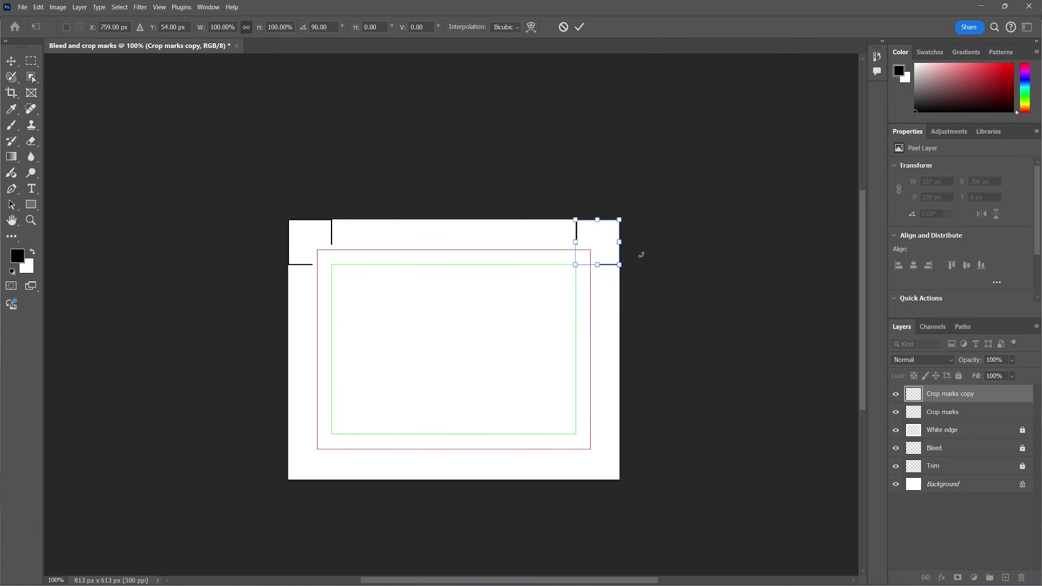
key("Return")
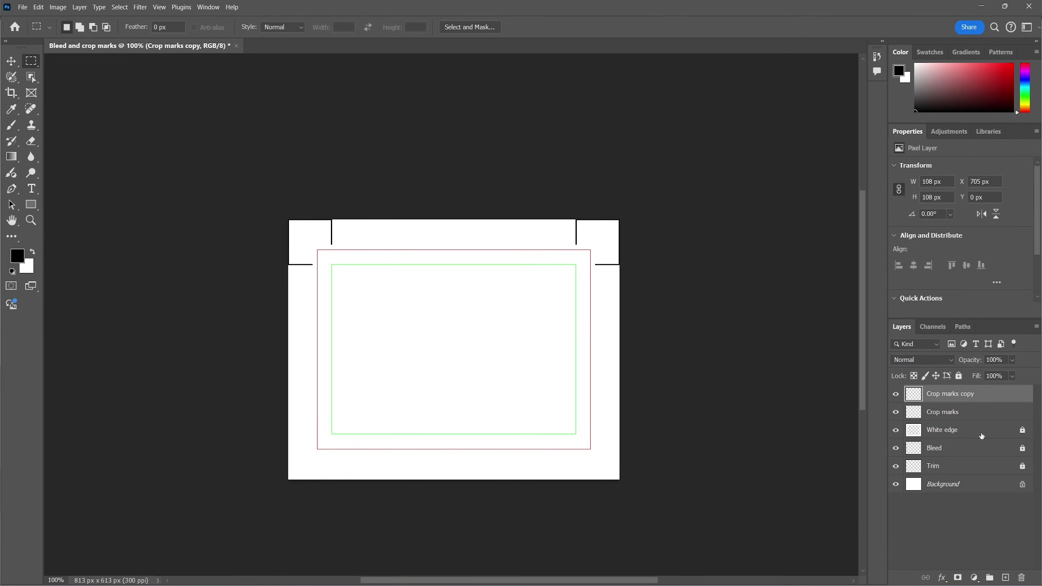
left_click(958, 413, "shift")
right_click(958, 413)
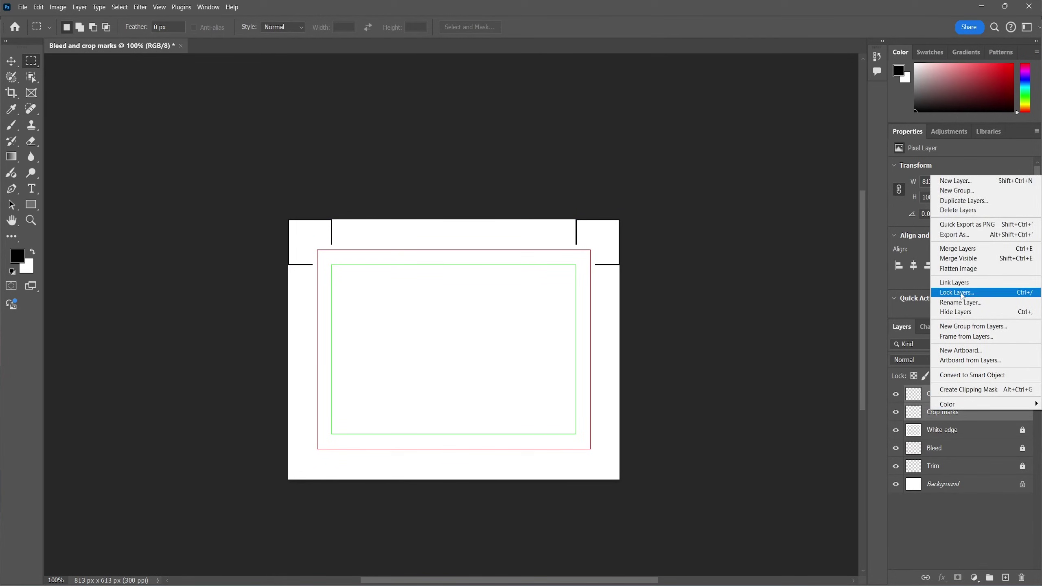
left_click(959, 249)
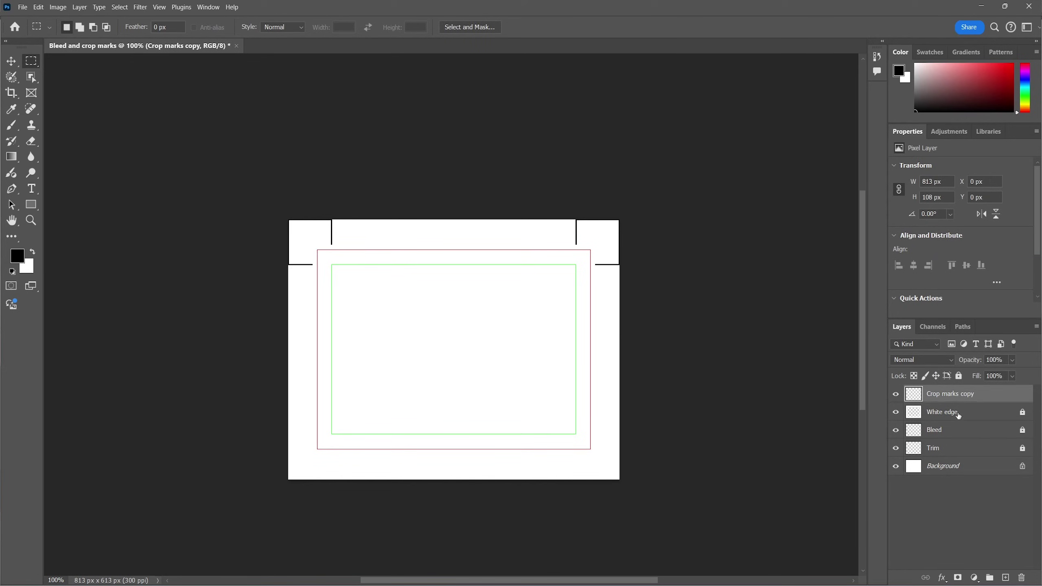
Step: Copy the top marks, rotate 180° to the bottom, merge, and rename the layer 'Crop marks'
key("ctrl+j")
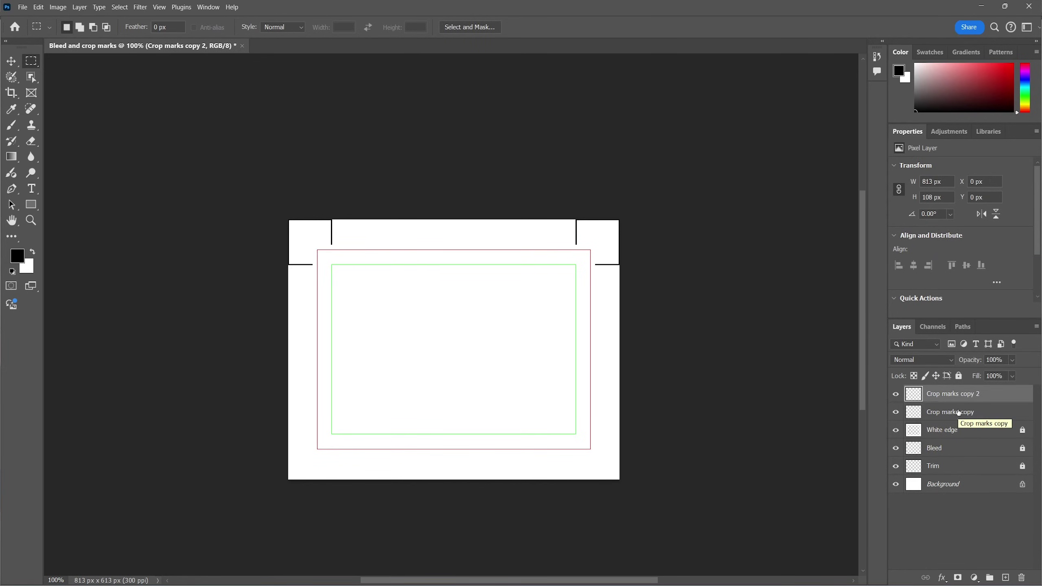
key("ctrl+t")
left_click_drag(619, 208, 298, 259)
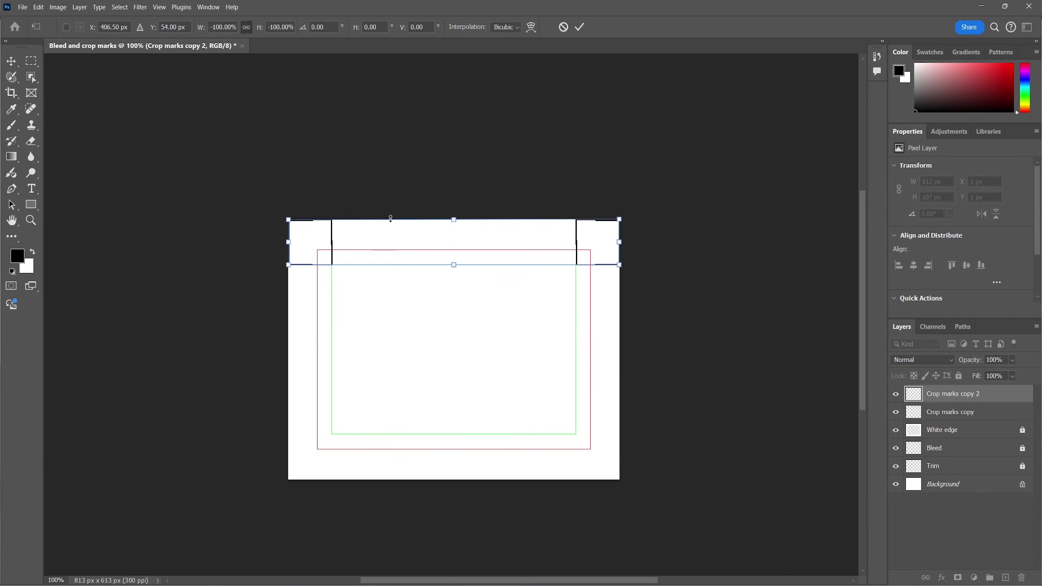
left_click_drag(391, 224, 393, 437)
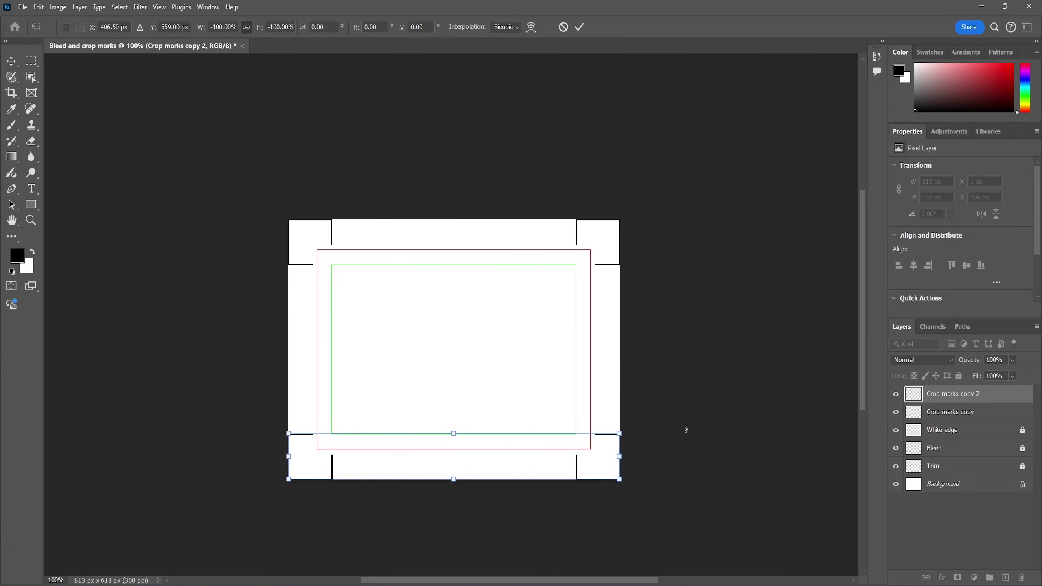
left_click(954, 413, "shift")
right_click(955, 413)
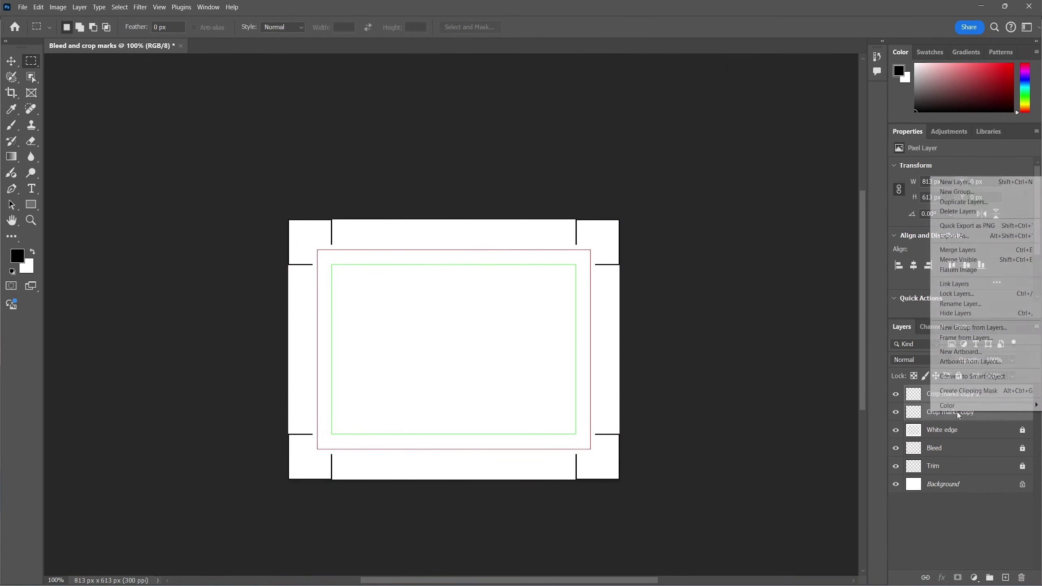
left_click(964, 255)
double_click(980, 394)
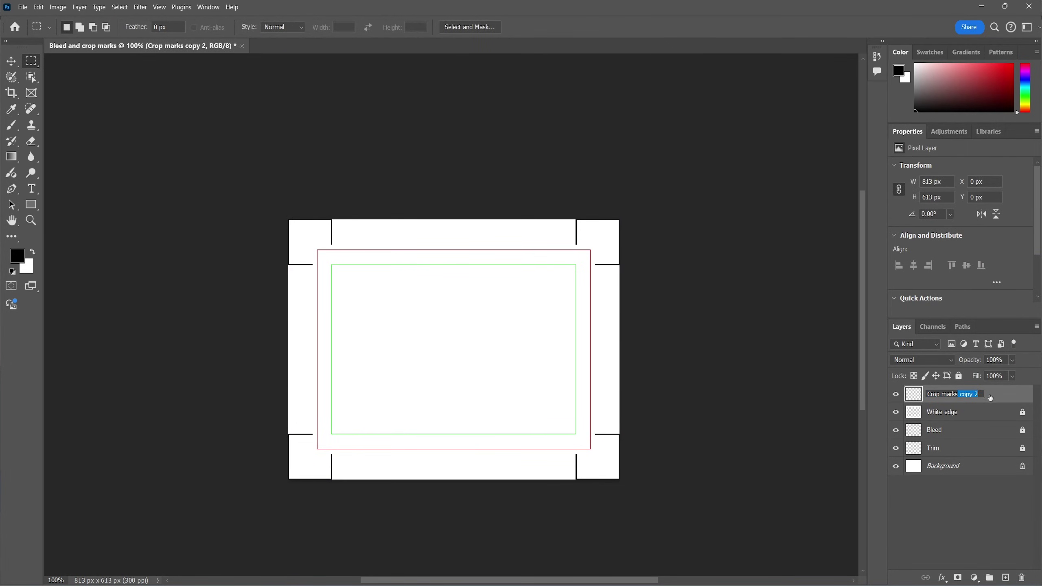
key("BackSpace")
Step: Confirm the 'Crop marks' layer name and lock that layer
left_click(963, 409)
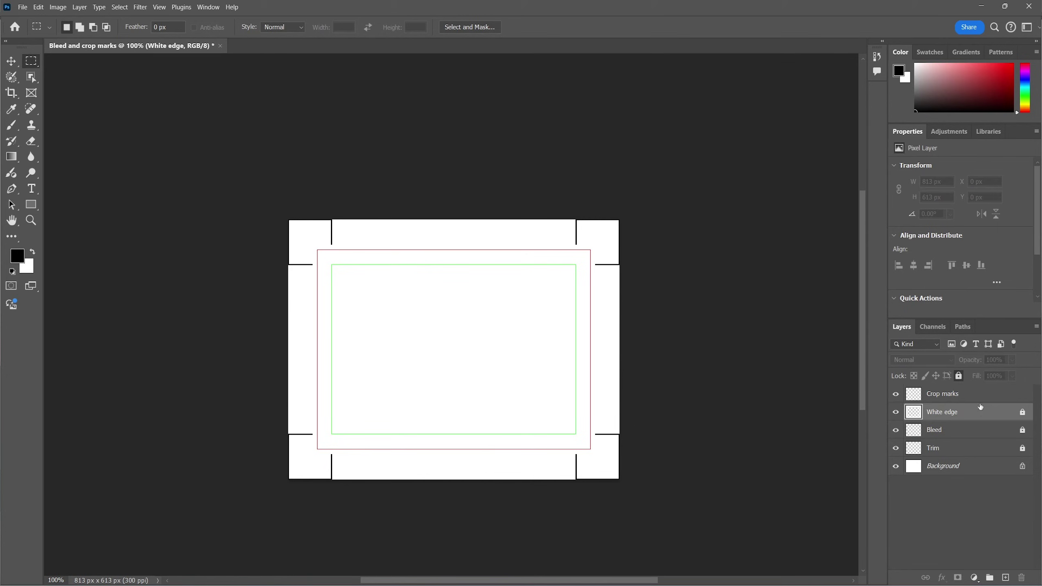
left_click(1003, 399)
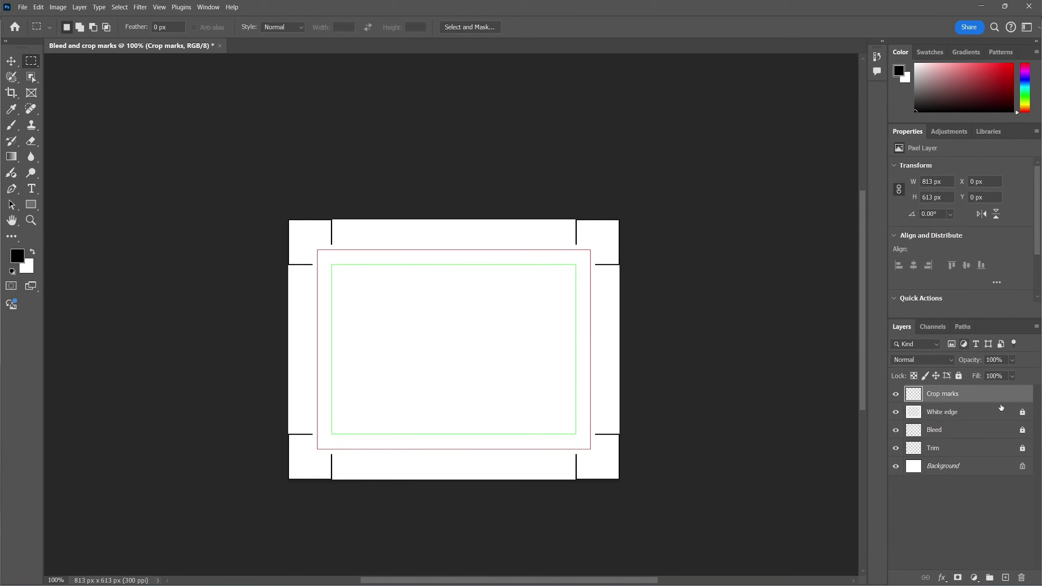
left_click(958, 376)
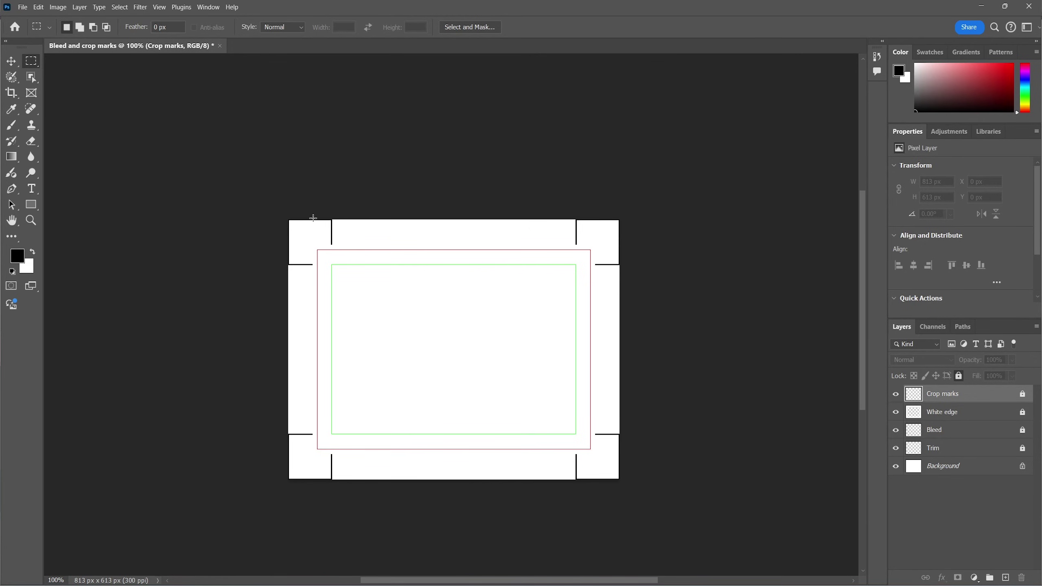
Step: Reduce the canvas by -1 mm in width and height, accepting the clipping
left_click(58, 9)
left_click(98, 92)
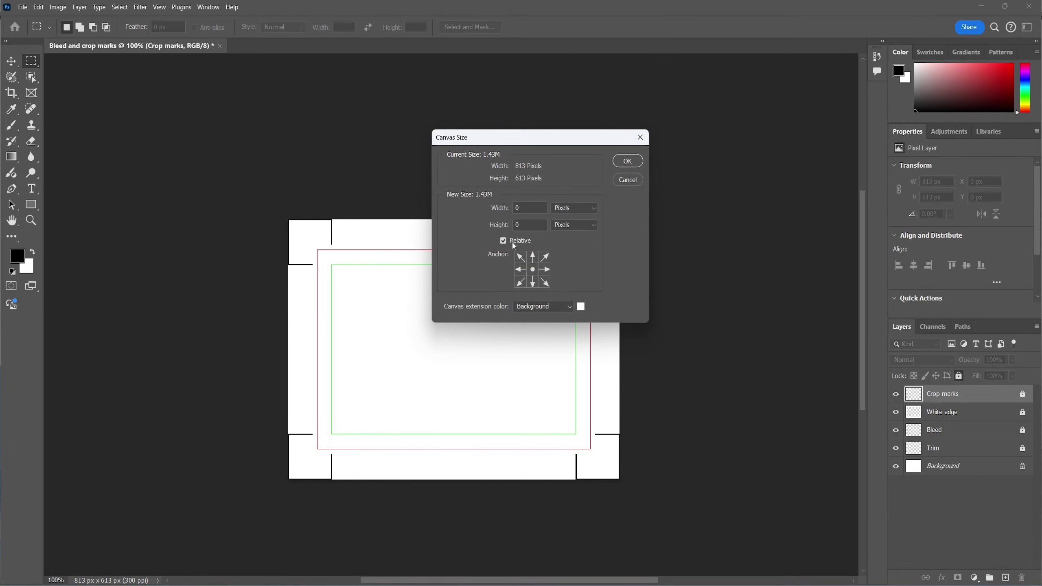
left_click(560, 210)
left_click(568, 256)
type("-1")
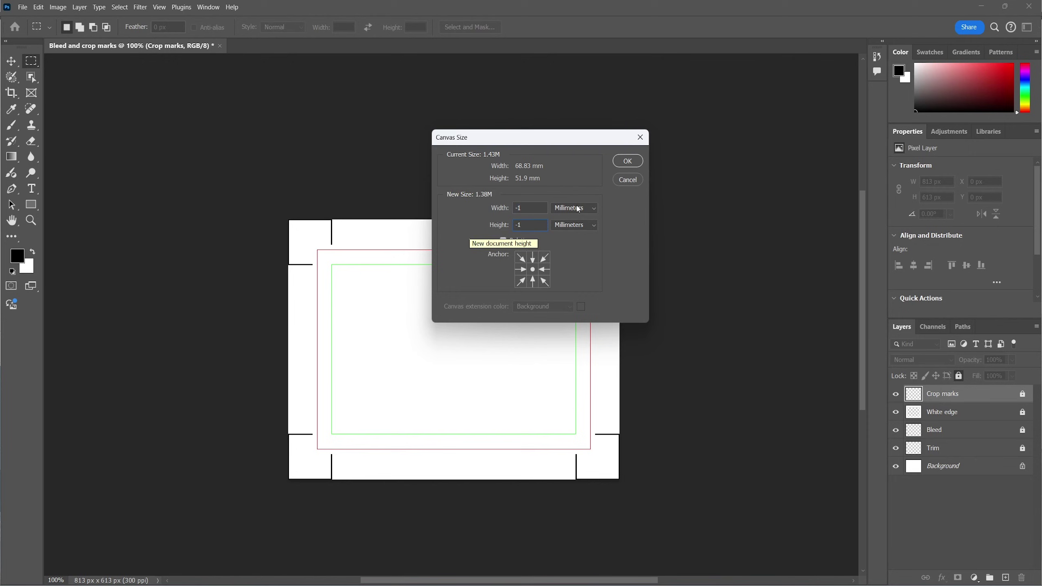
left_click(638, 163)
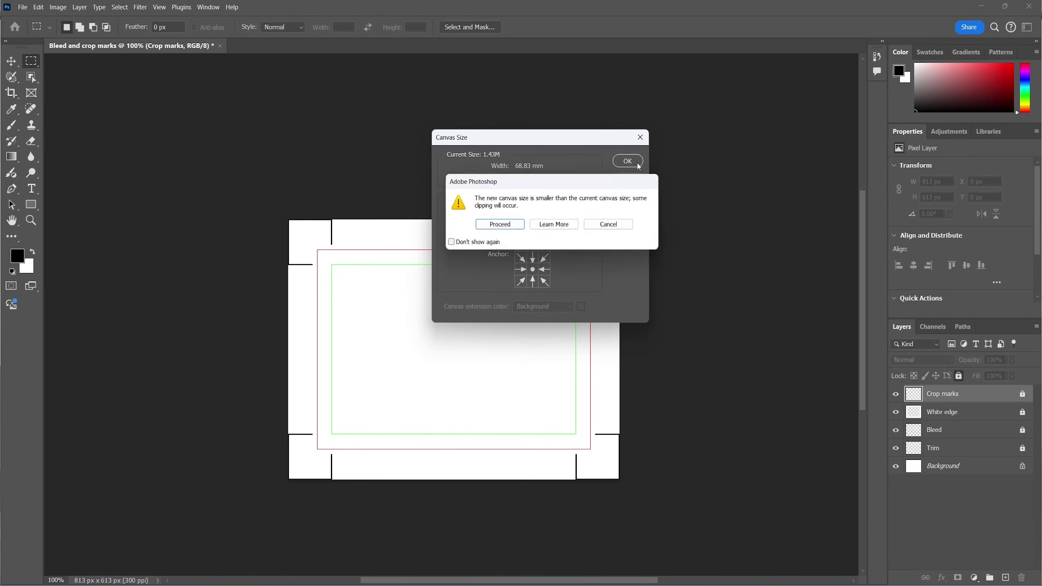
left_click(498, 226)
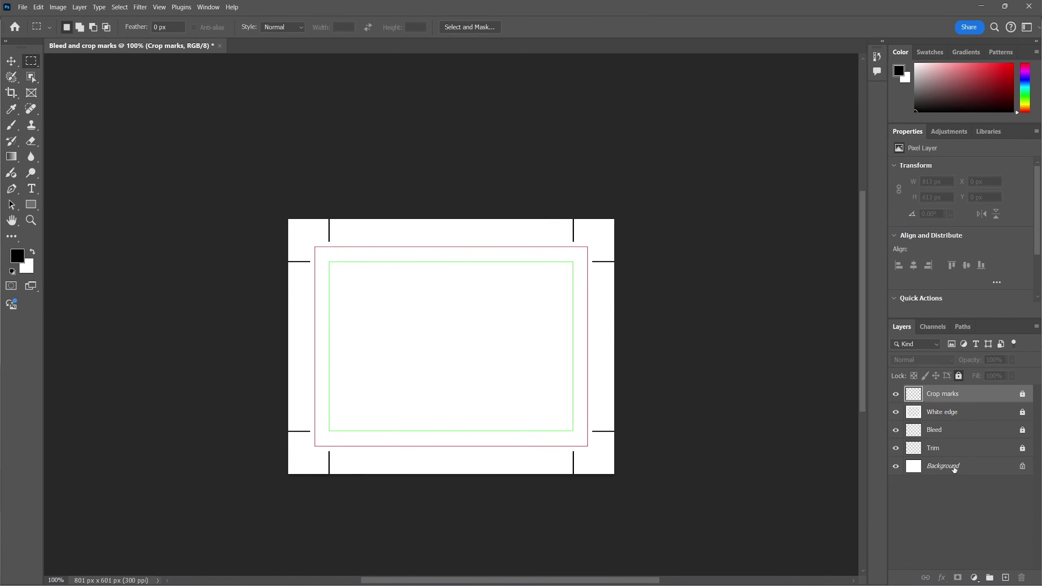
Step: Select the Background layer and hide the green Trim and magenta Bleed guide layers
left_click(954, 469)
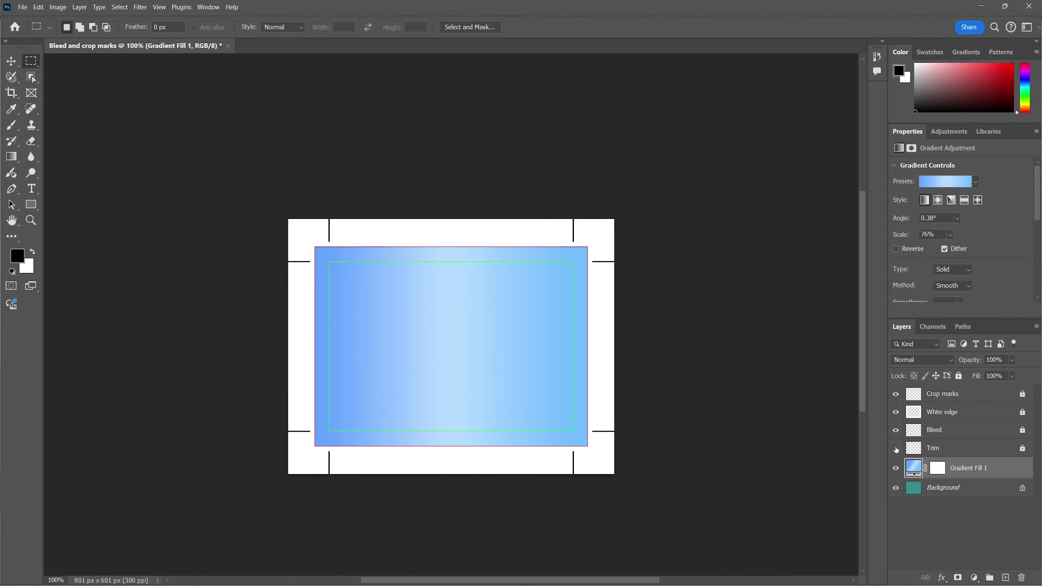
left_click(895, 448)
left_click(897, 432)
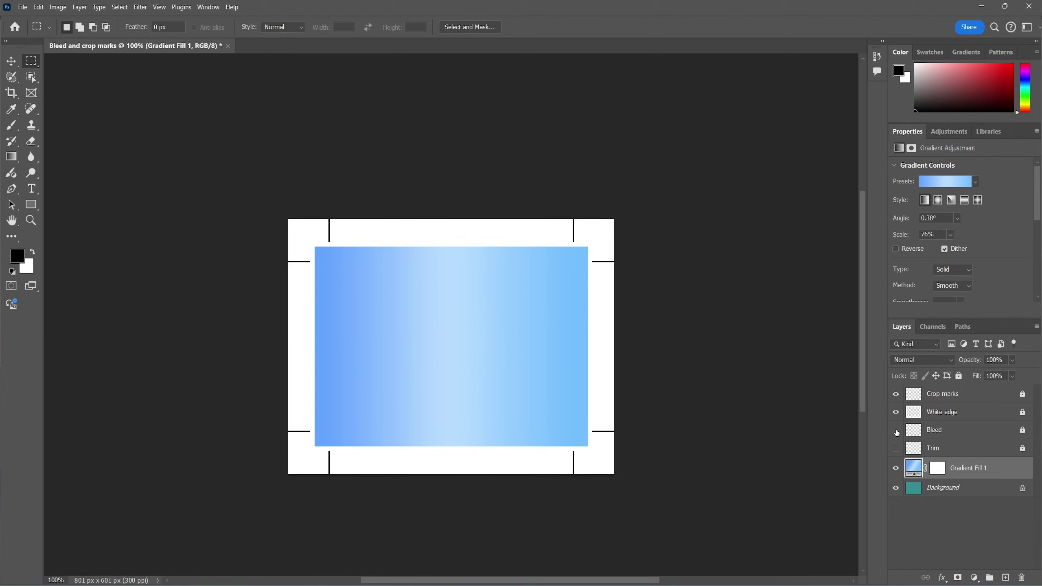
left_click(22, 7)
mouse_move(51, 186)
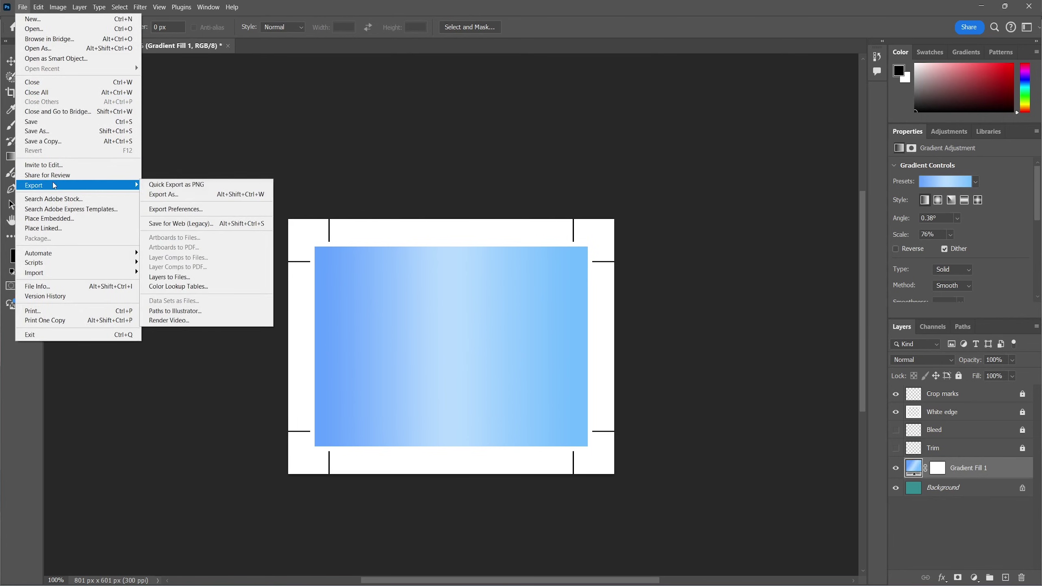
left_click(174, 193)
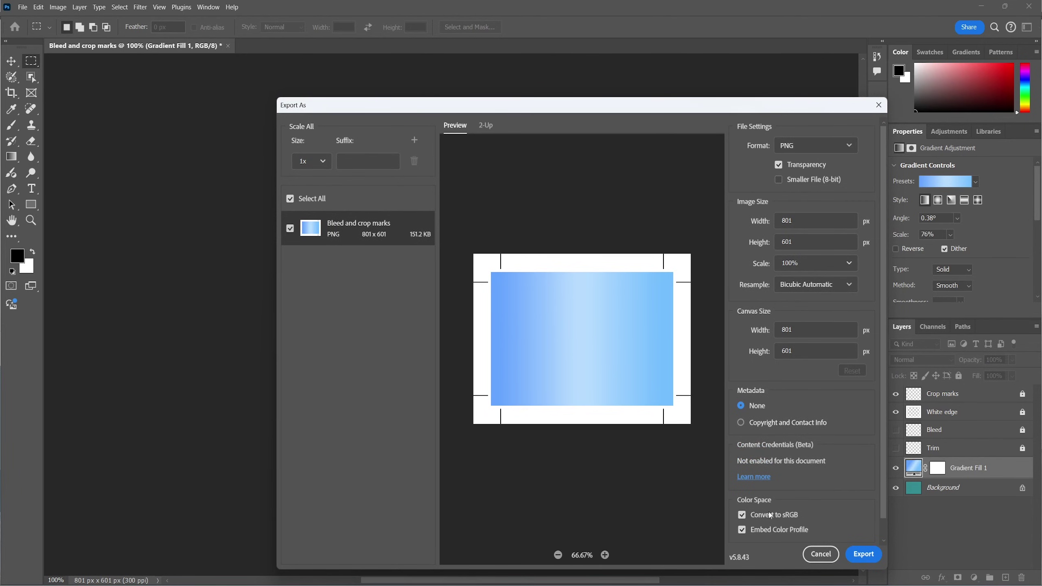
left_click(814, 555)
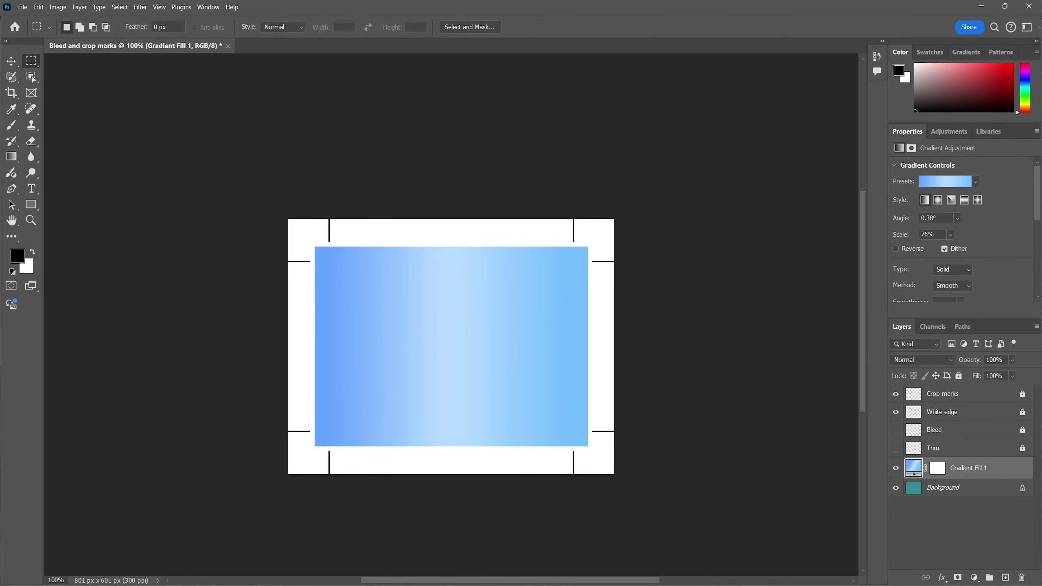